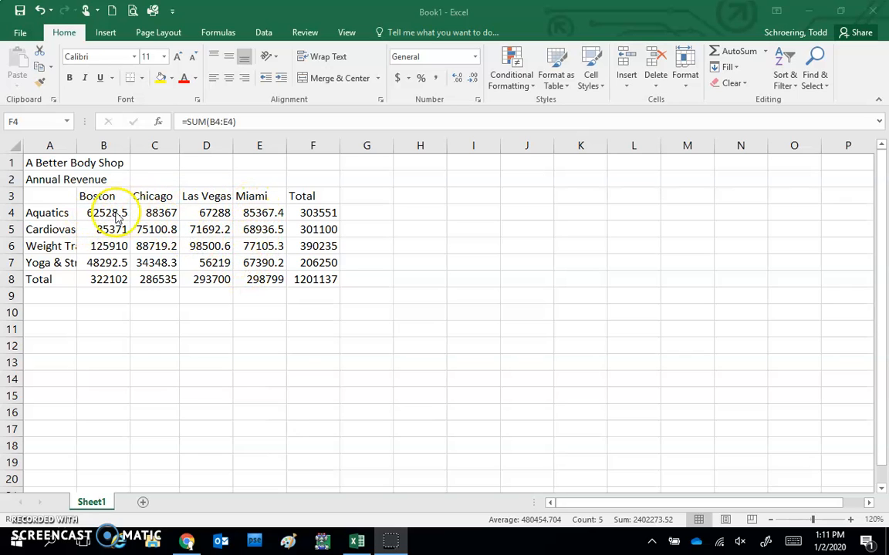
Examine the revenue figures in B4:E7, the total formula in F4 and the full row label in A7.
{"action": "key", "text": "ctrl+shift+Down"}
{"action": "left_click_drag", "start_coordinate": [105, 211], "coordinate": [251, 262]}
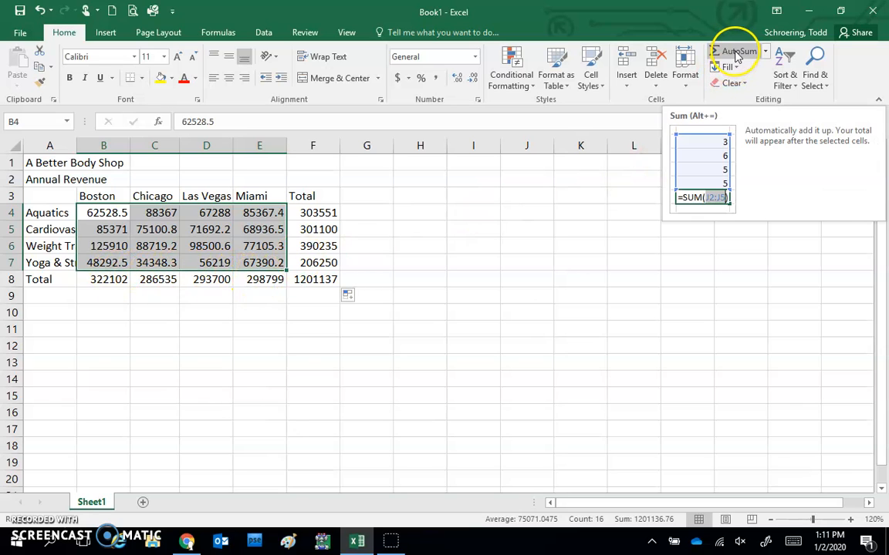
{"action": "left_click", "coordinate": [315, 211]}
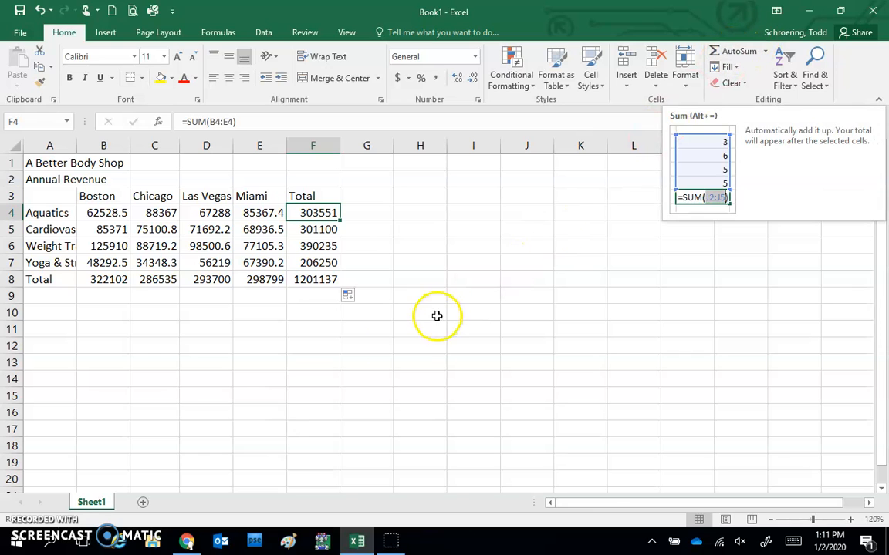
{"action": "left_click", "coordinate": [56, 262]}
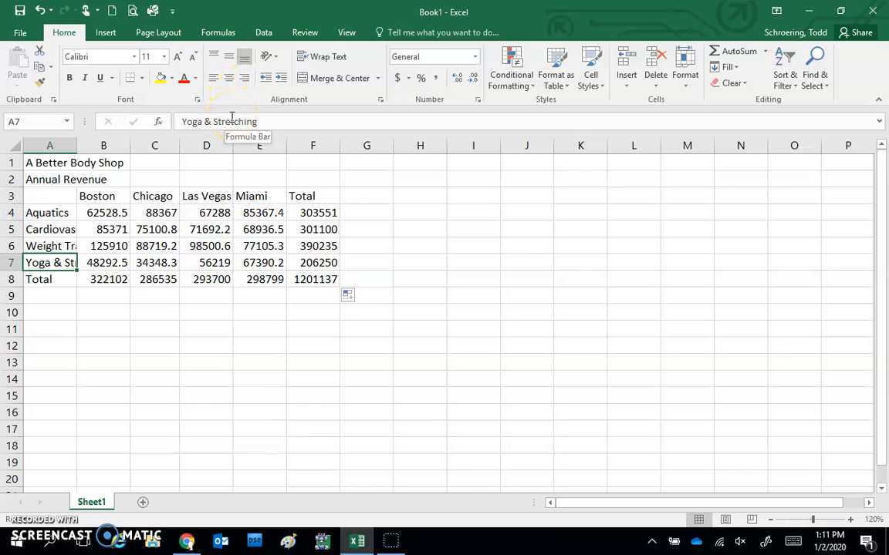
{"action": "left_click", "coordinate": [198, 307]}
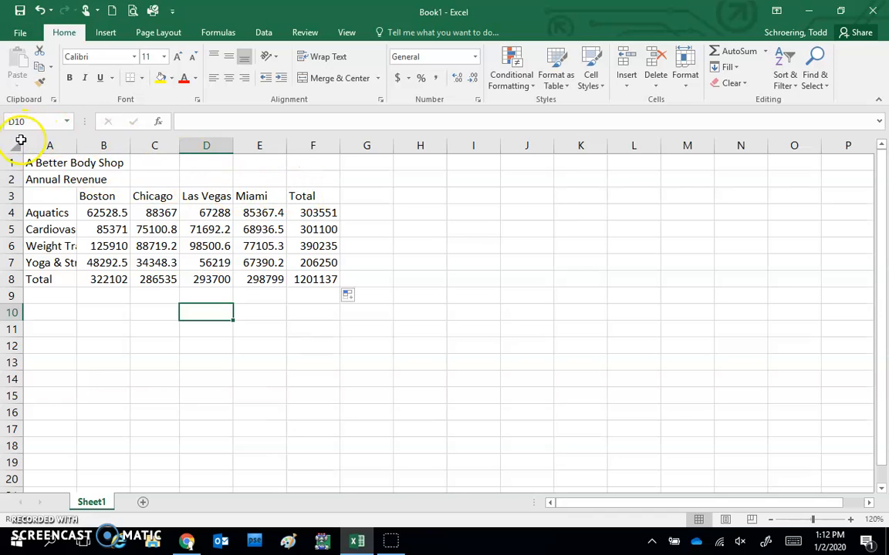
Merge and center the title across A1:F1 and the Annual Revenue subtitle across A2:F2.
{"action": "left_click", "coordinate": [33, 162]}
{"action": "left_click_drag", "start_coordinate": [29, 163], "coordinate": [313, 159]}
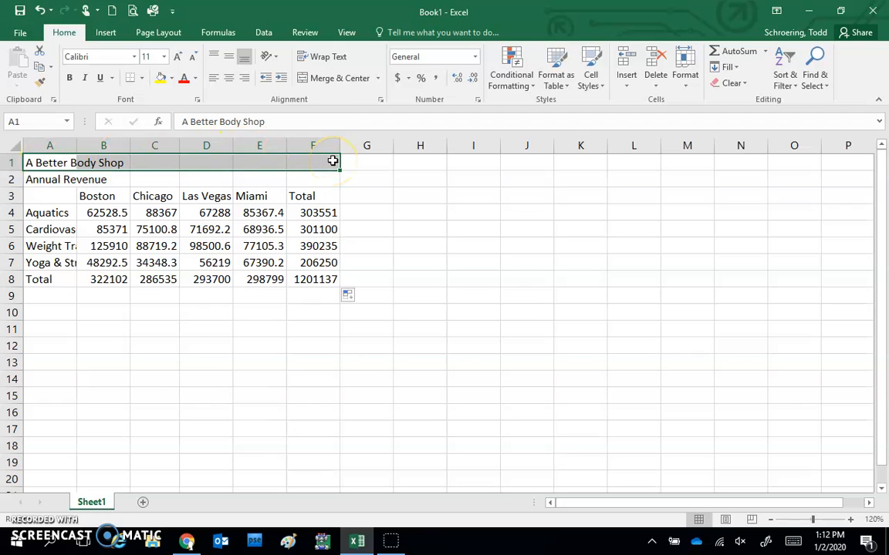
{"action": "left_click", "coordinate": [337, 81]}
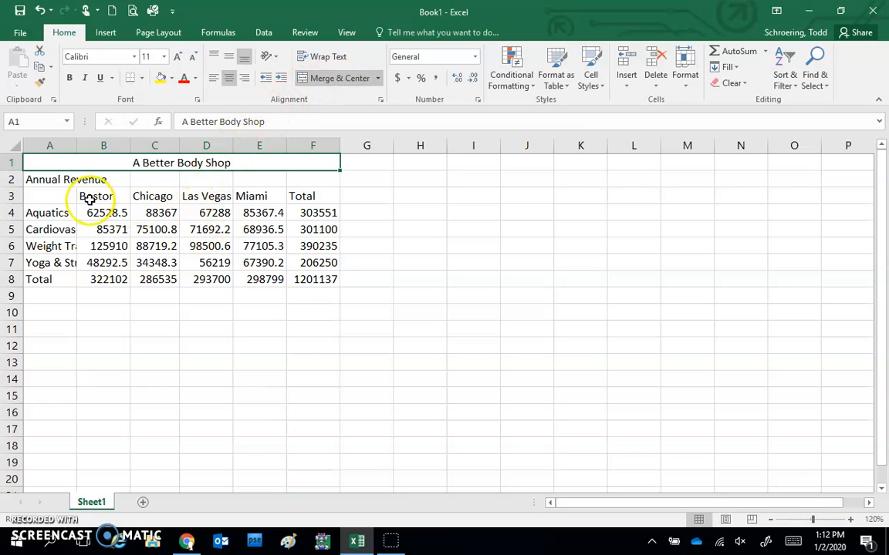
{"action": "left_click", "coordinate": [33, 179]}
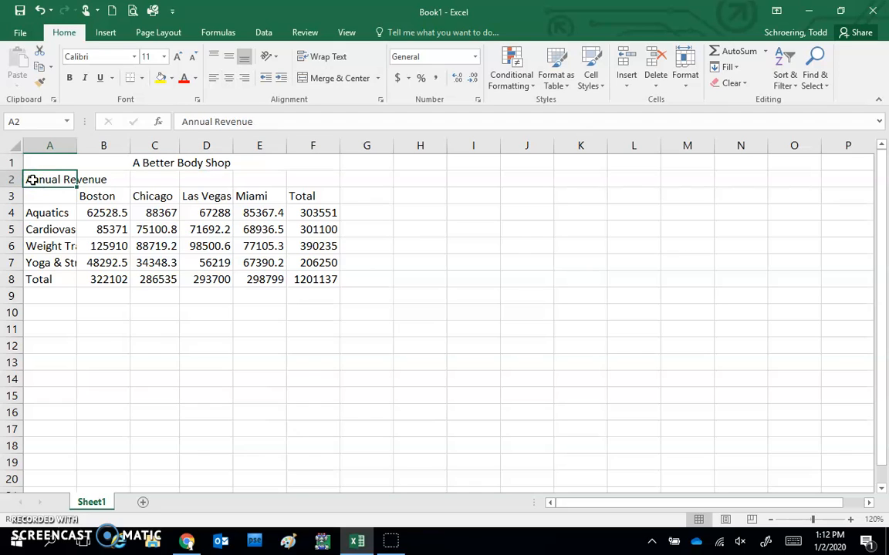
{"action": "left_click_drag", "start_coordinate": [39, 178], "coordinate": [303, 181]}
{"action": "left_click", "coordinate": [344, 80]}
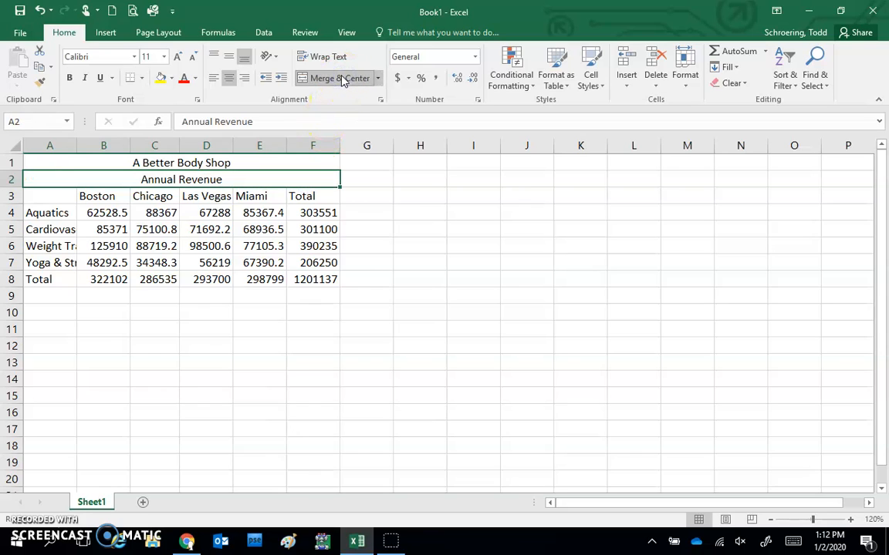
Change the font of the title and subtitle in rows 1 and 2 to Broadway.
{"action": "left_click", "coordinate": [201, 162]}
{"action": "left_click_drag", "start_coordinate": [201, 162], "coordinate": [201, 179]}
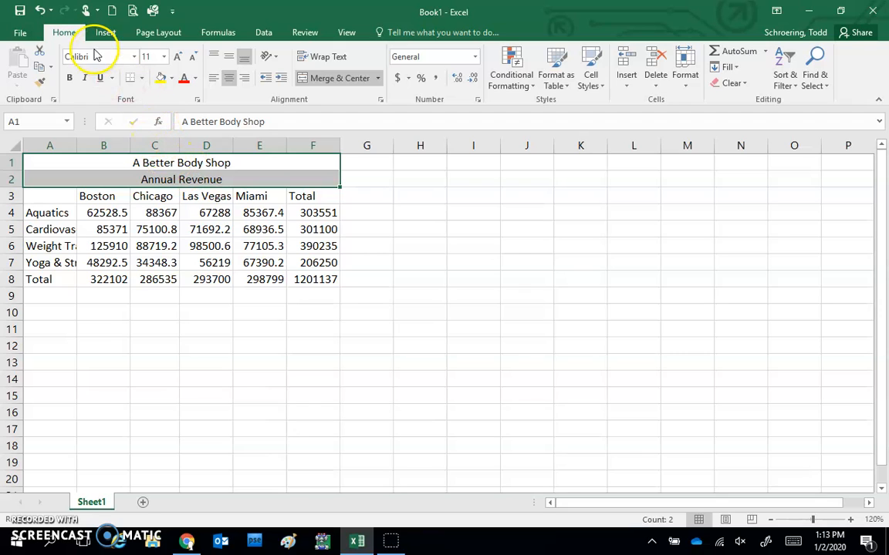
{"action": "left_click", "coordinate": [134, 58]}
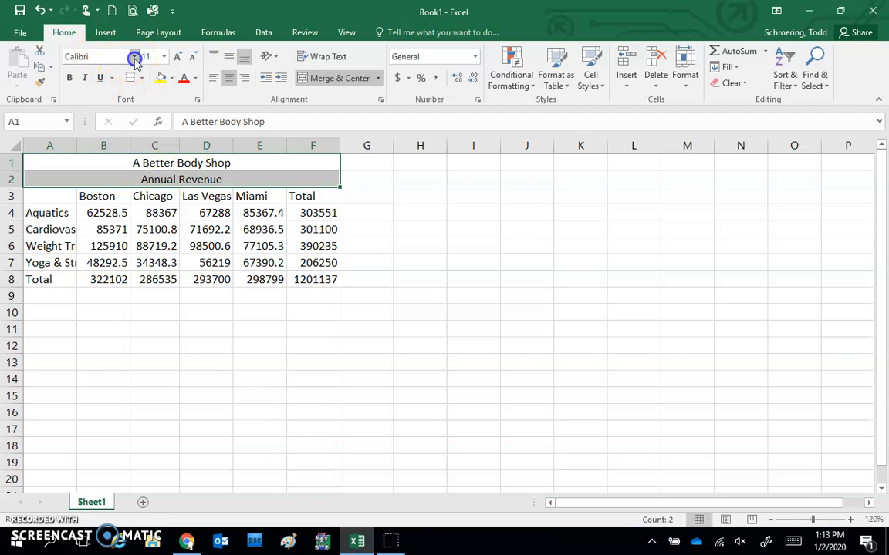
{"action": "left_click", "coordinate": [135, 59]}
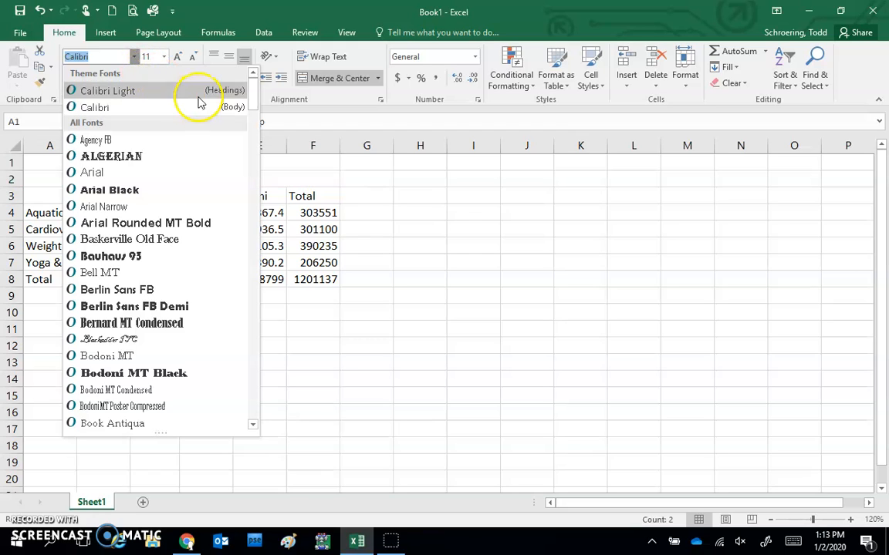
{"action": "left_click_drag", "start_coordinate": [256, 91], "coordinate": [257, 108]}
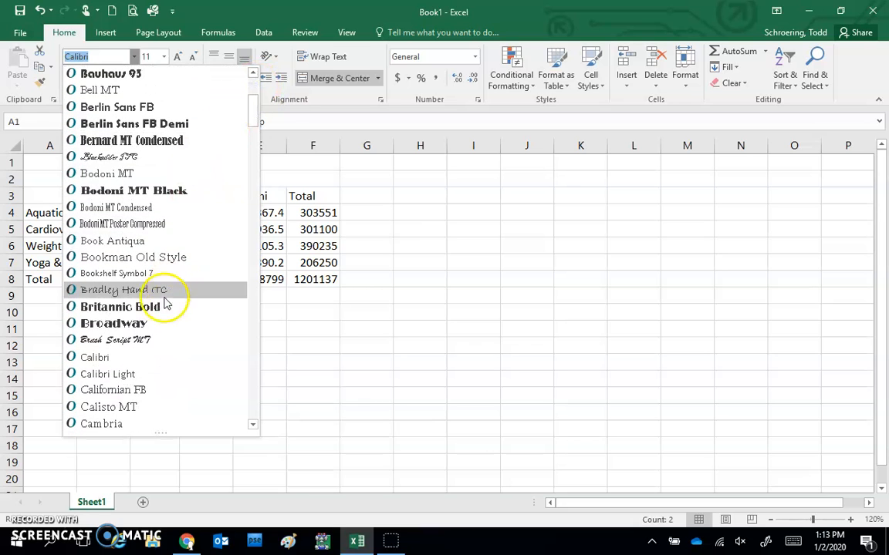
{"action": "left_click", "coordinate": [140, 324]}
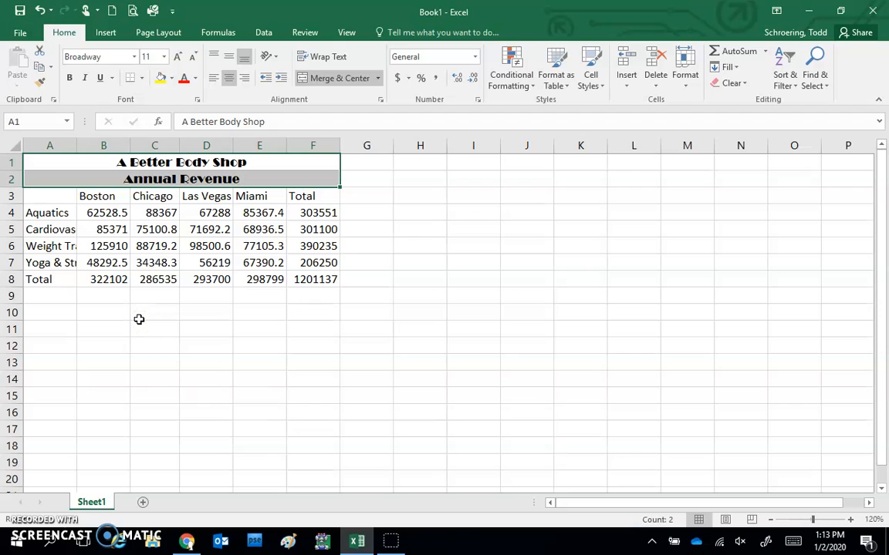
Increase the font size of the A Better Body Shop title to 20.
{"action": "left_click", "coordinate": [215, 165]}
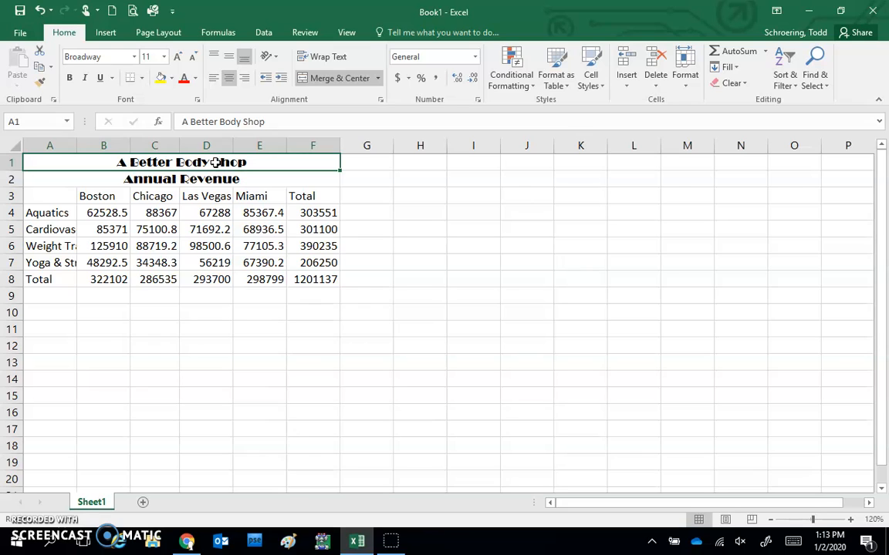
{"action": "left_click", "coordinate": [176, 61]}
{"action": "left_click", "coordinate": [175, 61]}
{"action": "left_click", "coordinate": [176, 61]}
{"action": "left_click", "coordinate": [176, 61]}
{"action": "left_click", "coordinate": [175, 61]}
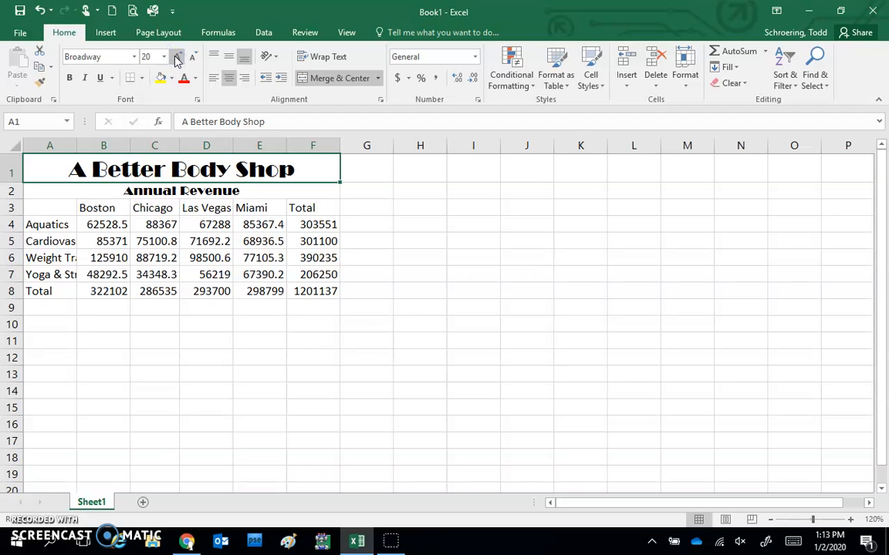
Increase the font size of the Annual Revenue subtitle to 14.
{"action": "left_click", "coordinate": [171, 191]}
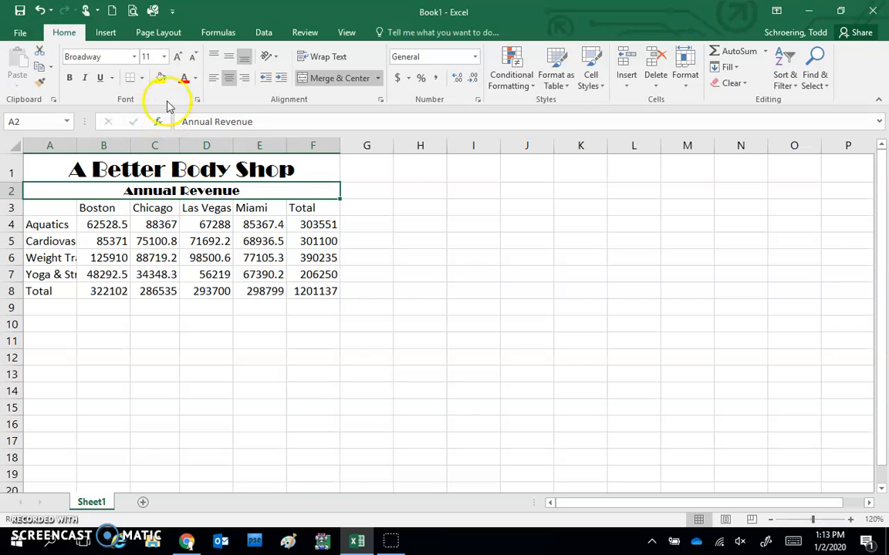
{"action": "left_click", "coordinate": [179, 56]}
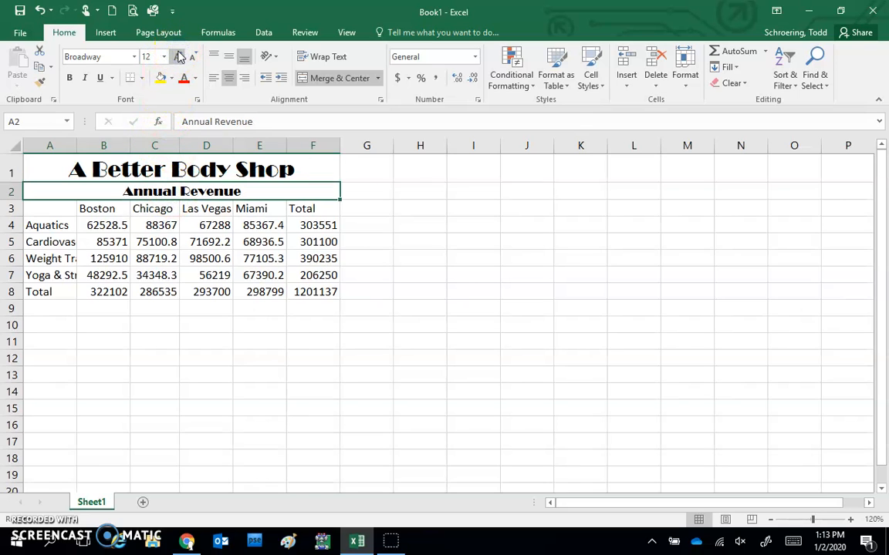
{"action": "left_click", "coordinate": [178, 56]}
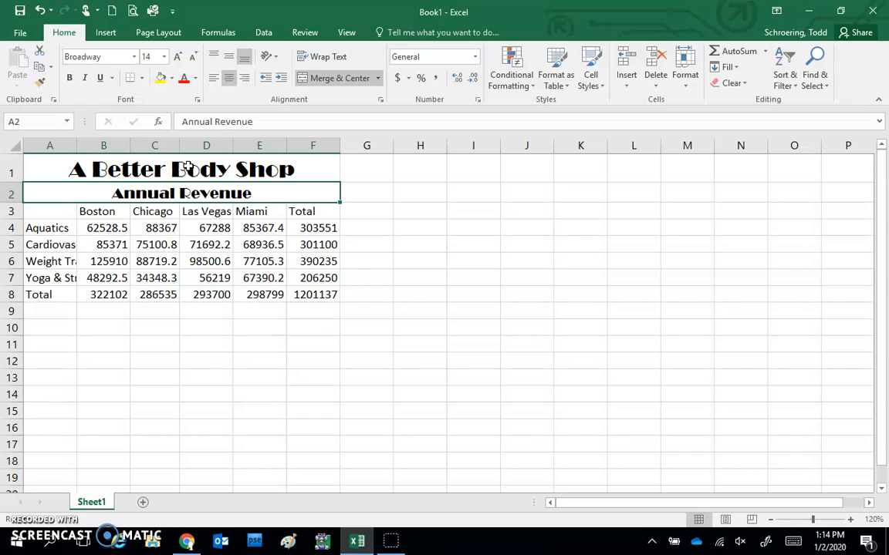
Color the title and subtitle text in a darker shade of the green theme color.
{"action": "left_click_drag", "start_coordinate": [188, 168], "coordinate": [183, 189]}
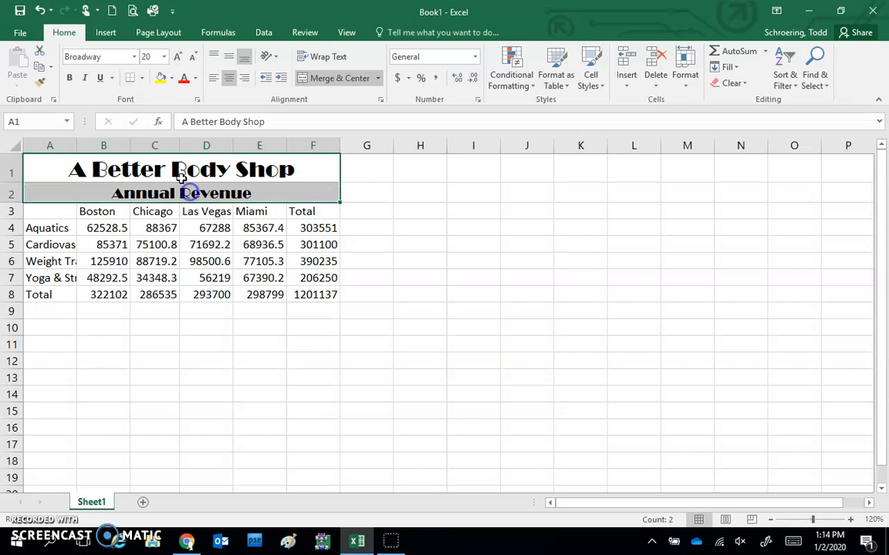
{"action": "left_click", "coordinate": [196, 80]}
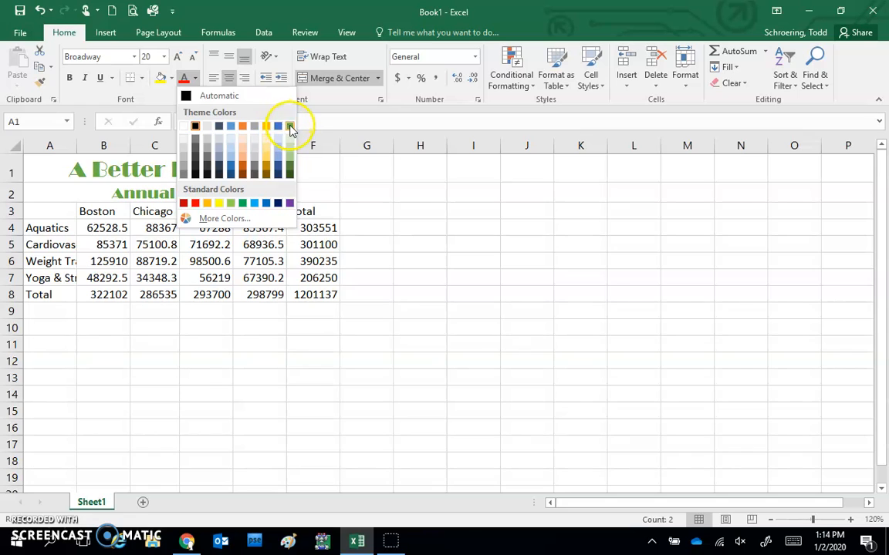
{"action": "left_click", "coordinate": [289, 169]}
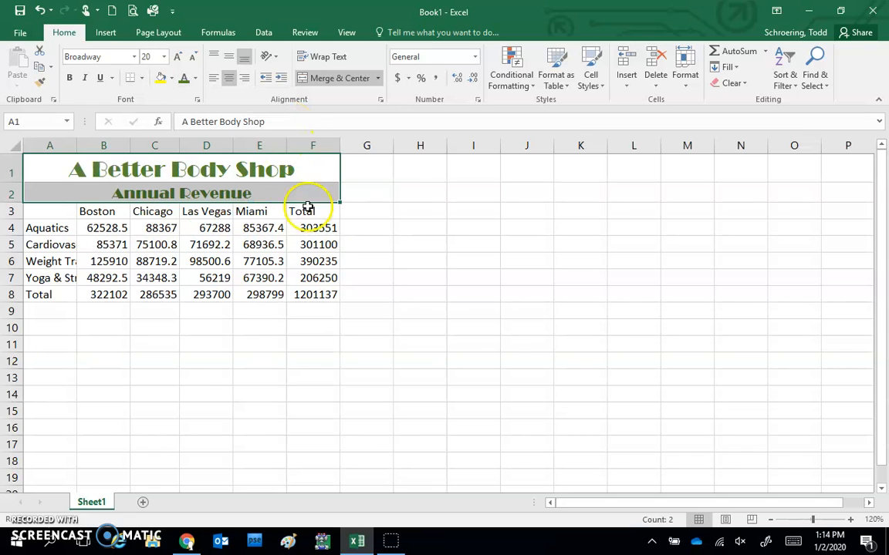
{"action": "left_click", "coordinate": [368, 224]}
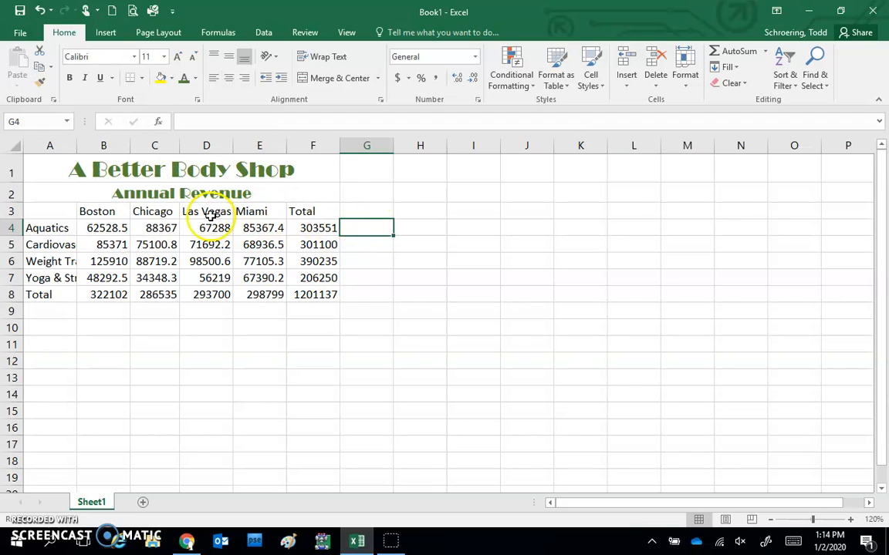
Apply the Heading 3 cell style to the column headings in A3:F3 and center them.
{"action": "left_click", "coordinate": [36, 211]}
{"action": "left_click_drag", "start_coordinate": [35, 211], "coordinate": [298, 211]}
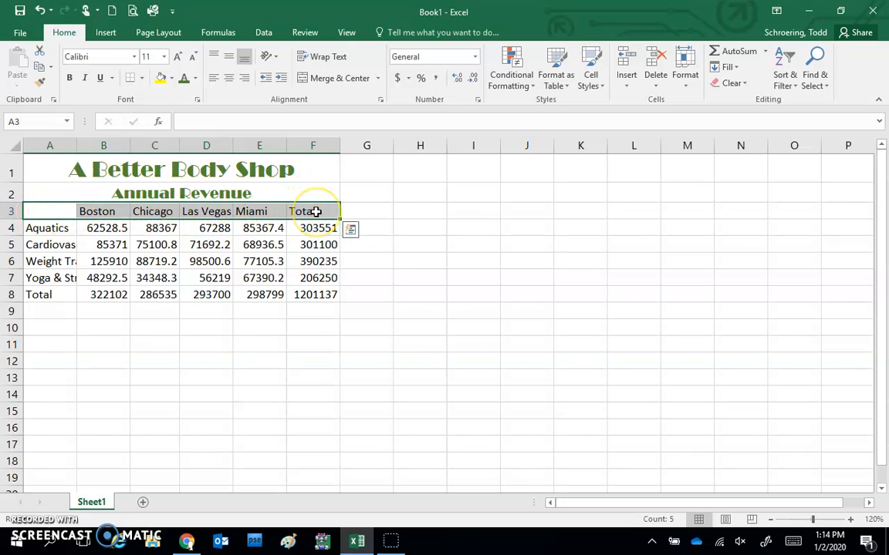
{"action": "left_click", "coordinate": [599, 86]}
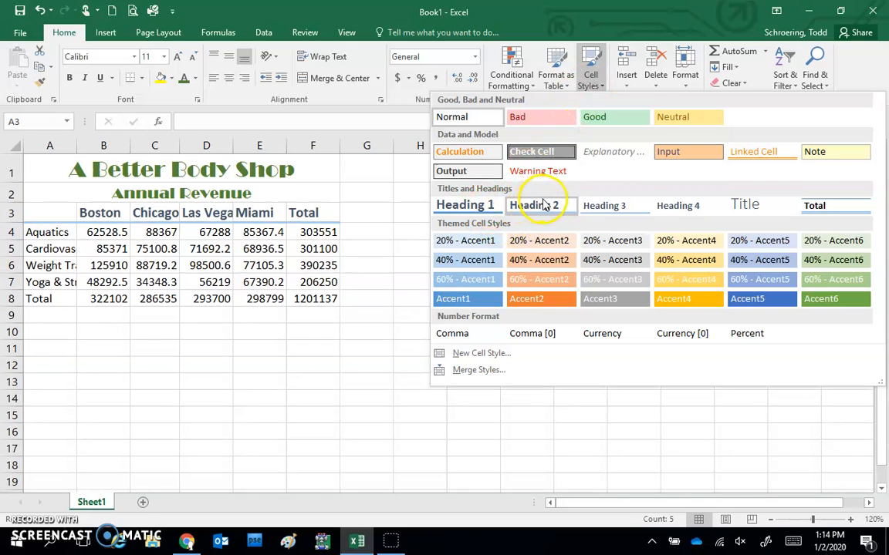
{"action": "left_click", "coordinate": [601, 207]}
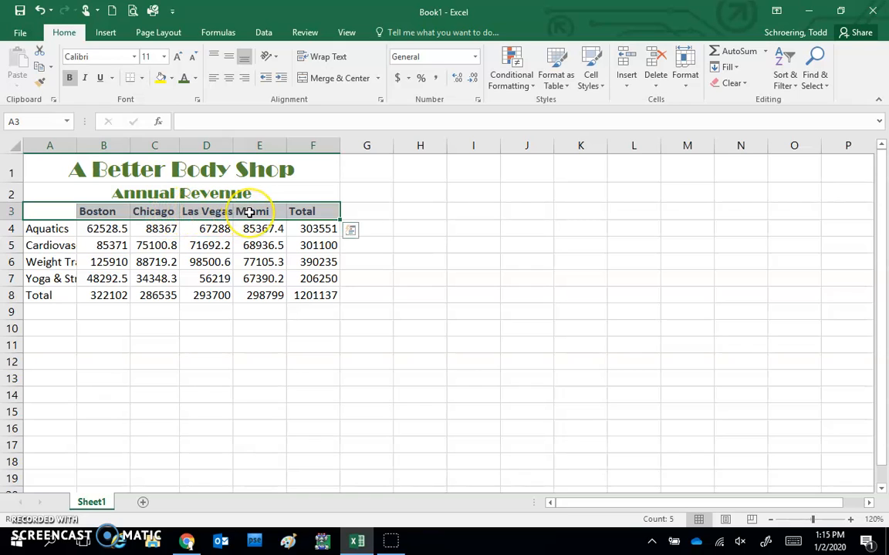
{"action": "left_click", "coordinate": [229, 80]}
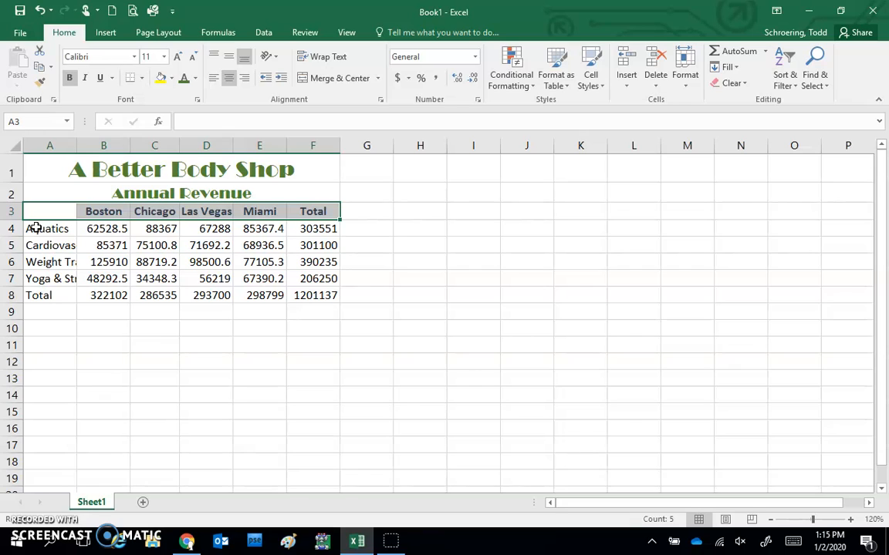
Make the row labels in A4:A8 bold and italic, with font size 12.
{"action": "left_click_drag", "start_coordinate": [36, 228], "coordinate": [40, 294]}
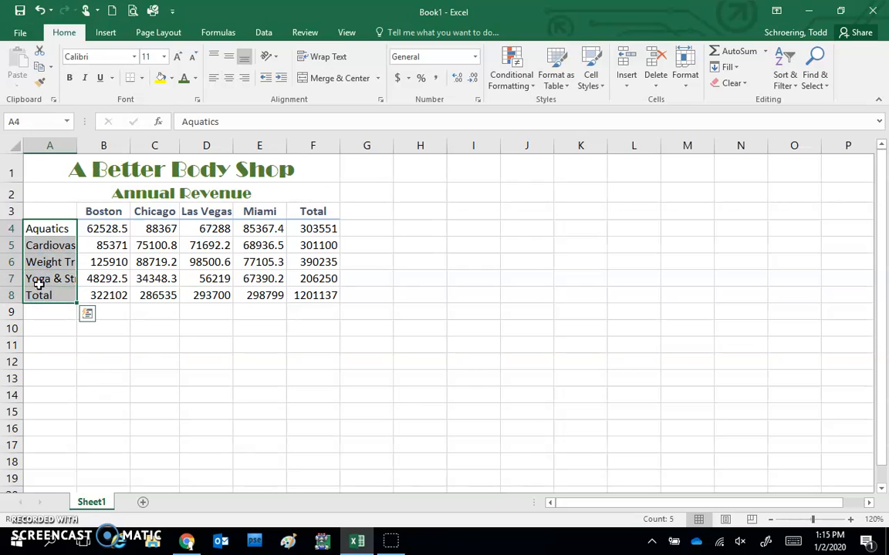
{"action": "left_click", "coordinate": [68, 78]}
{"action": "left_click", "coordinate": [86, 79]}
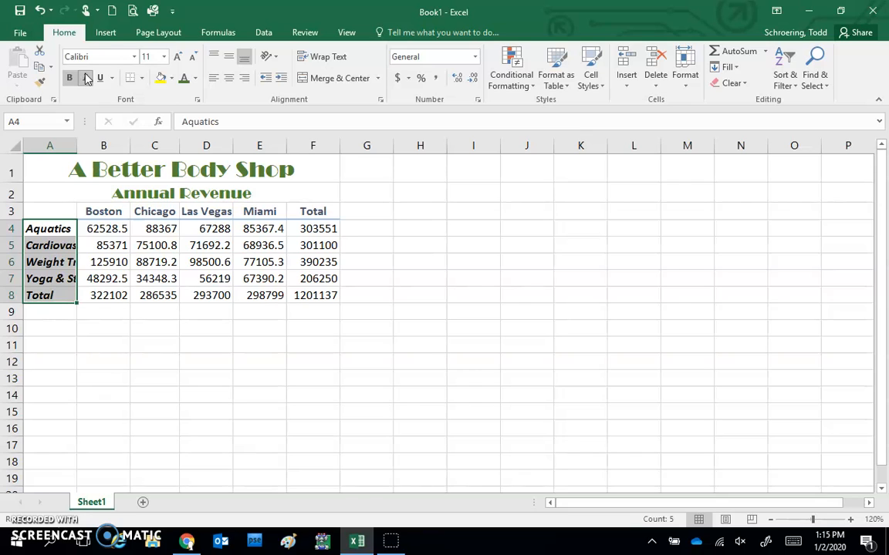
{"action": "left_click", "coordinate": [178, 58]}
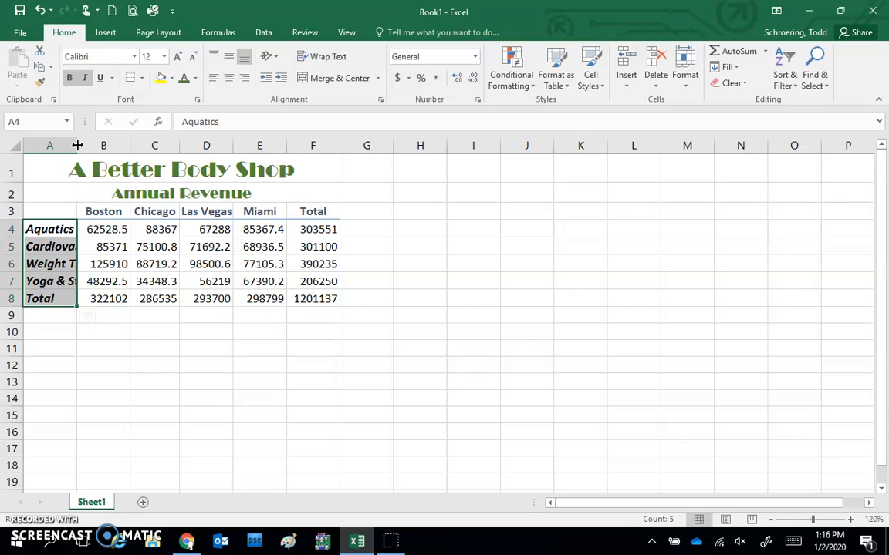
AutoFit column A to its contents and right-align the row labels in A4:A8.
{"action": "double_click", "coordinate": [77, 145]}
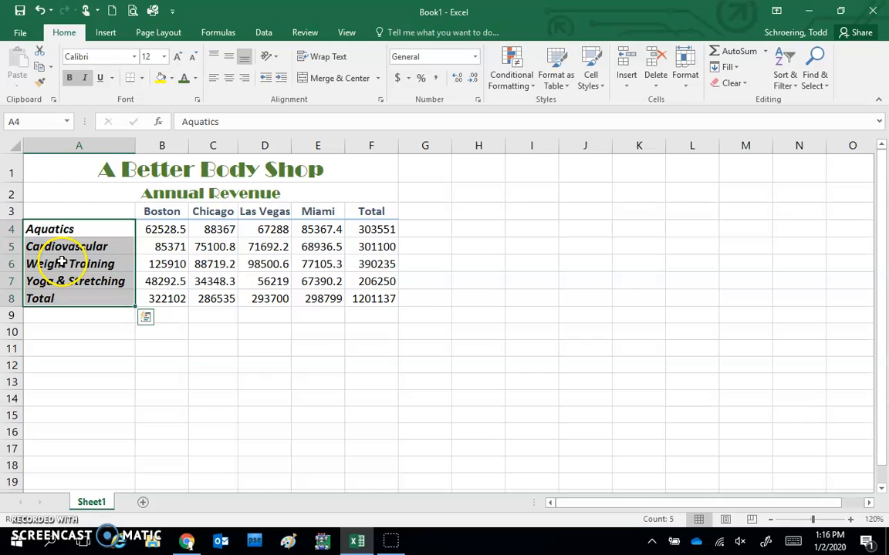
{"action": "left_click", "coordinate": [249, 83]}
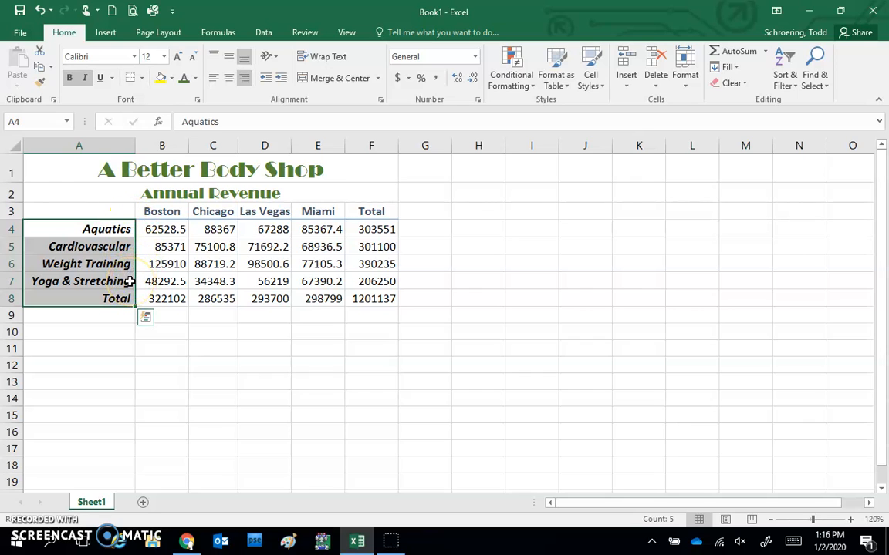
{"action": "left_click", "coordinate": [424, 215]}
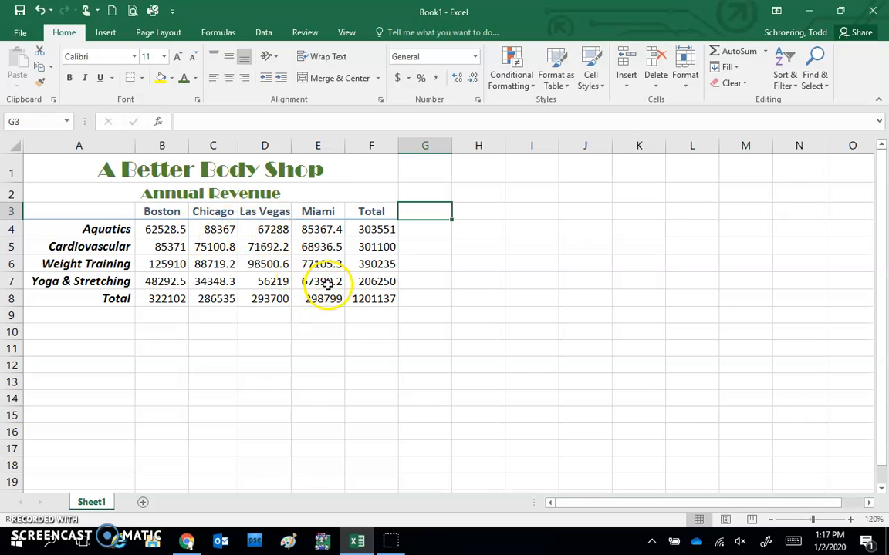
Apply the Total cell style to the Yoga & Stretching figures in B7:F7.
{"action": "left_click", "coordinate": [153, 281]}
{"action": "left_click_drag", "start_coordinate": [152, 282], "coordinate": [378, 281]}
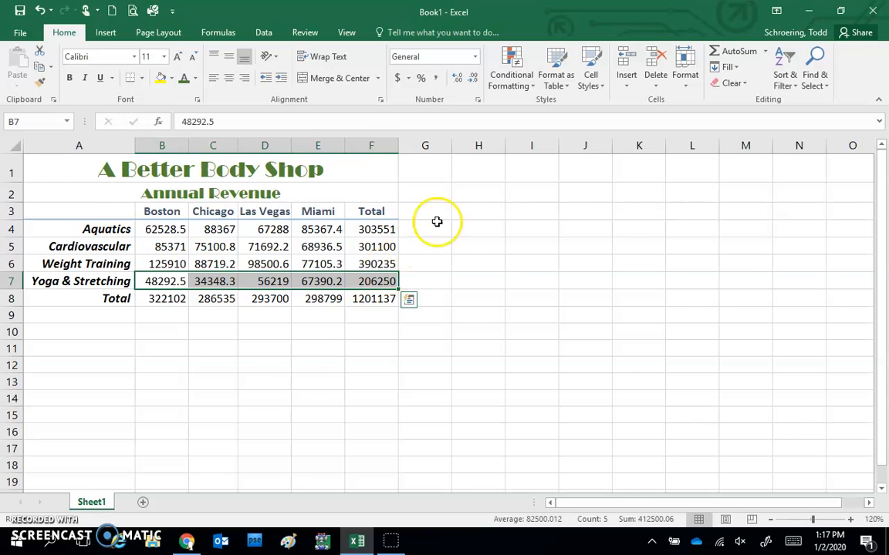
{"action": "left_click", "coordinate": [593, 83]}
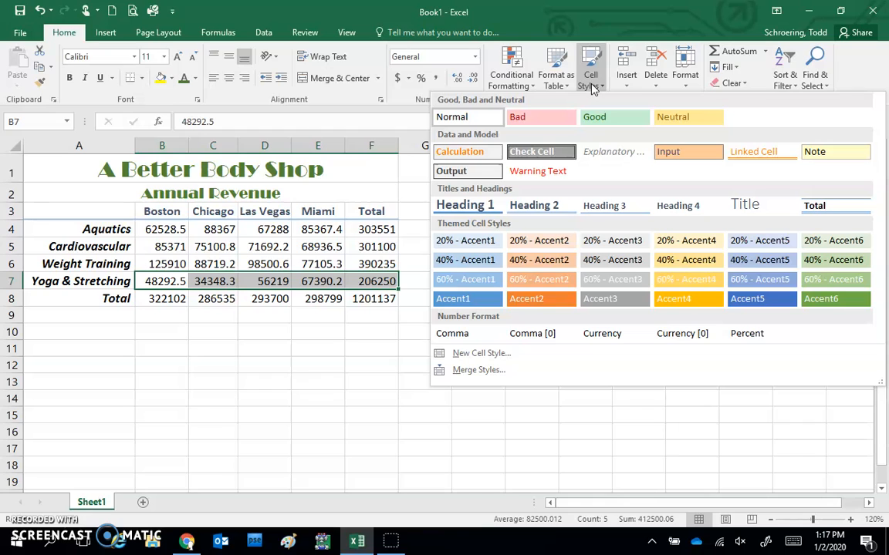
{"action": "left_click", "coordinate": [820, 206]}
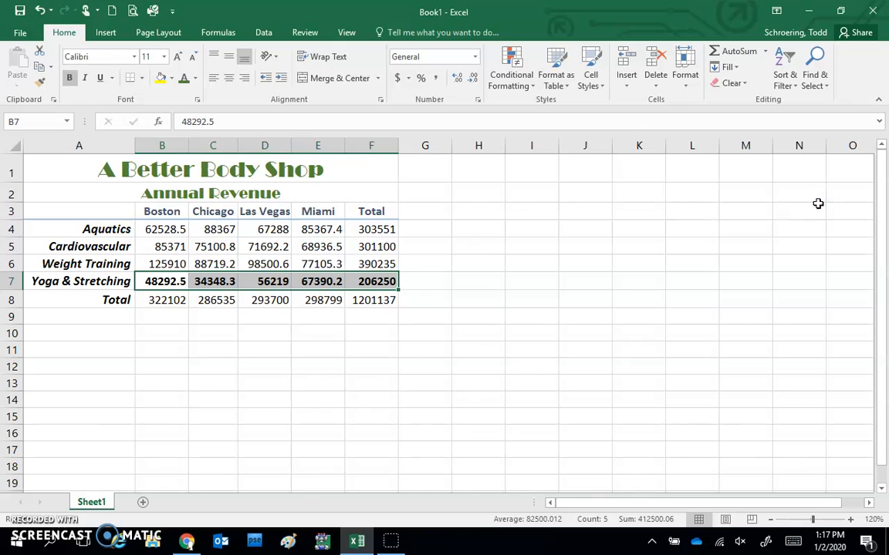
Undo the Total cell style on B7:F7 and apply it to the Total row figures in B8:F8 instead.
{"action": "left_click", "coordinate": [438, 285]}
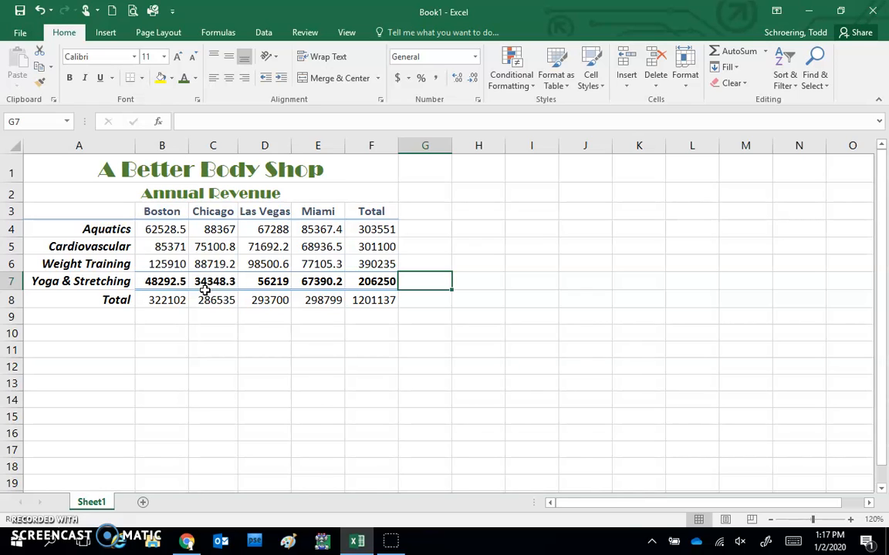
{"action": "key", "text": "ctrl+z"}
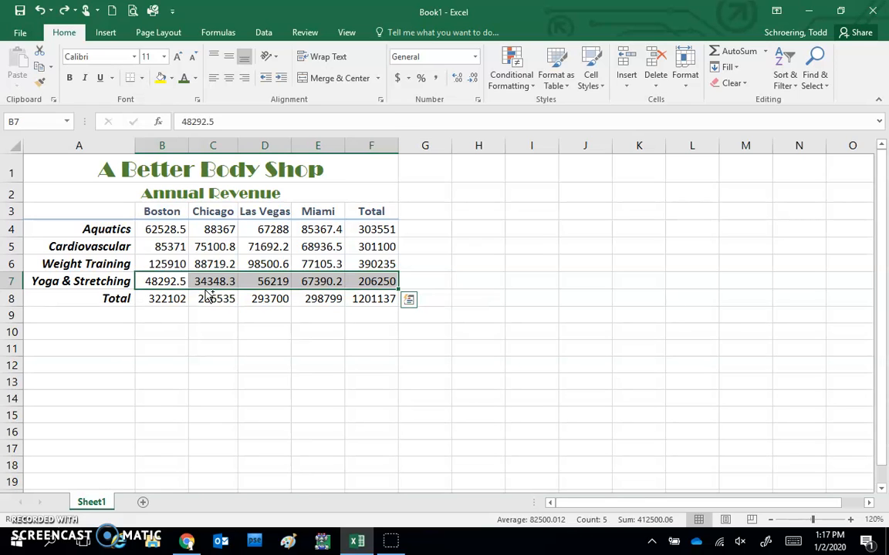
{"action": "left_click", "coordinate": [155, 298]}
{"action": "left_click_drag", "start_coordinate": [179, 301], "coordinate": [363, 297]}
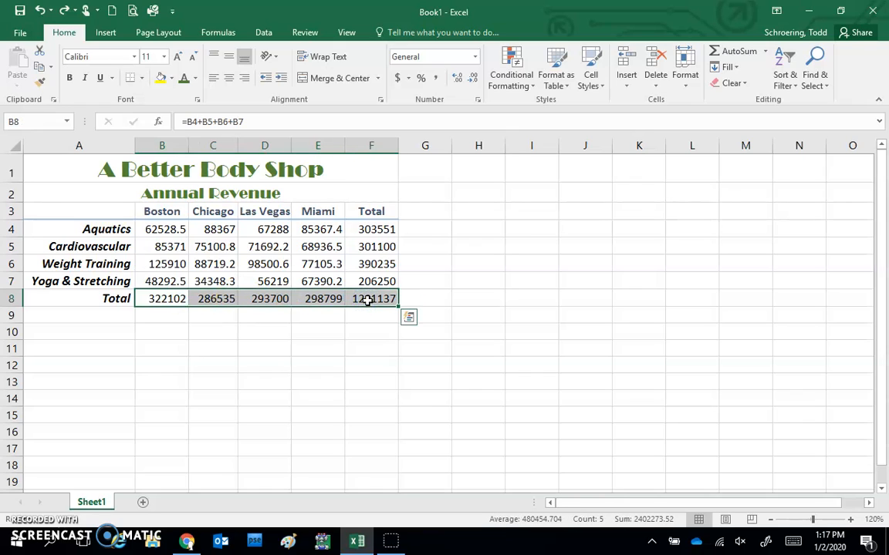
{"action": "left_click", "coordinate": [599, 91]}
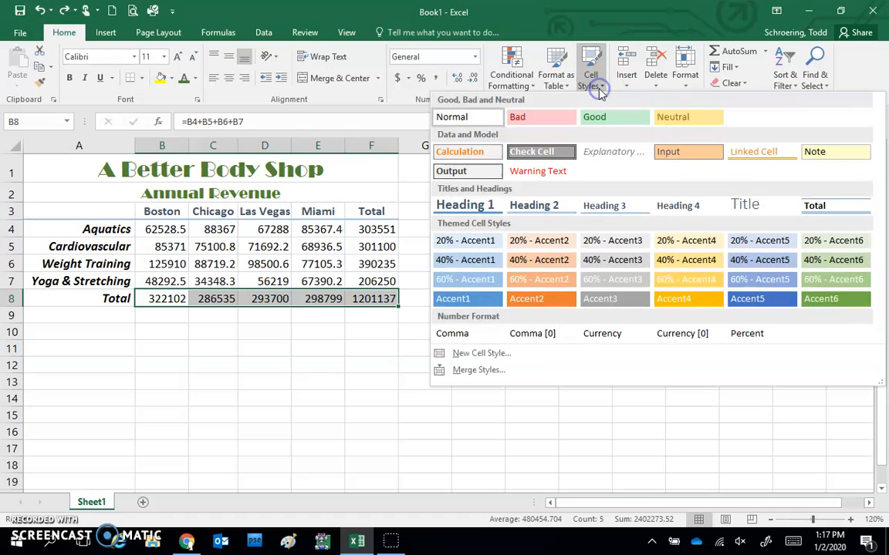
{"action": "left_click", "coordinate": [841, 204]}
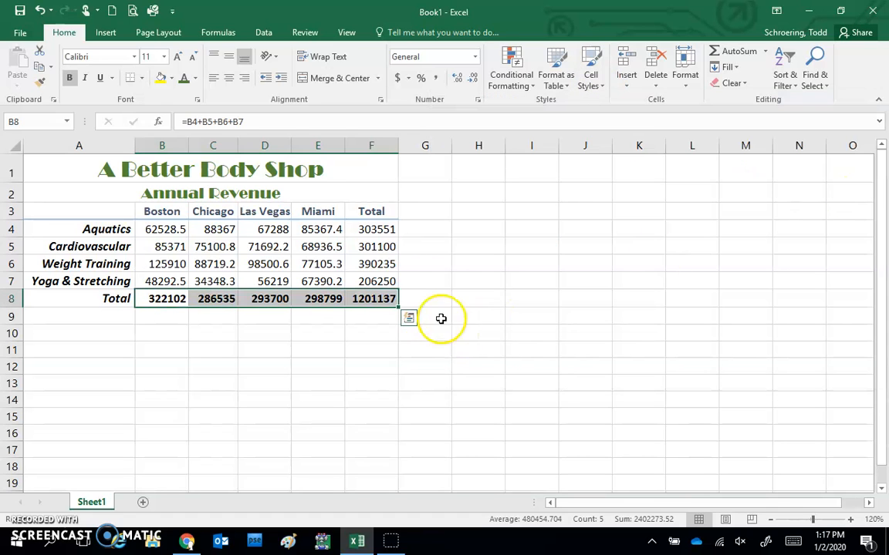
{"action": "left_click", "coordinate": [421, 266]}
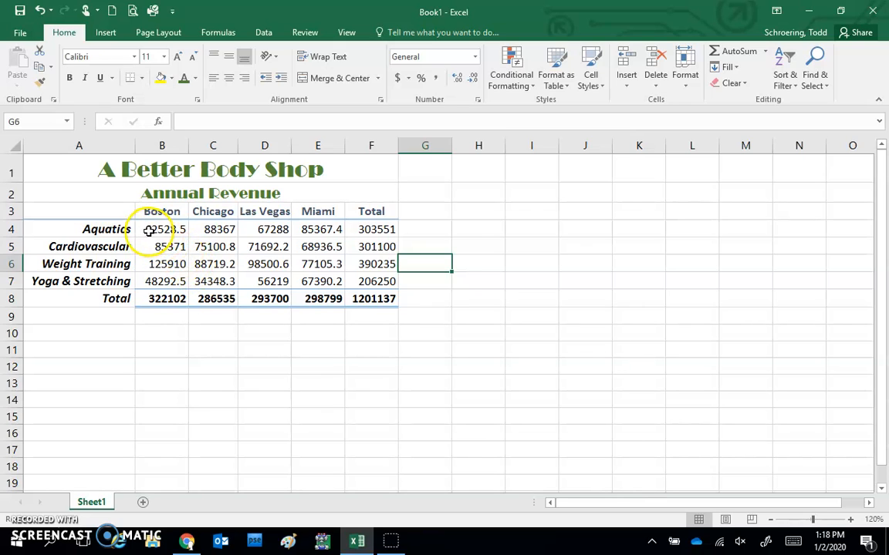
Apply the comma number style to B4:F8 and AutoFit the Chicago column to its contents.
{"action": "left_click_drag", "start_coordinate": [149, 230], "coordinate": [377, 301]}
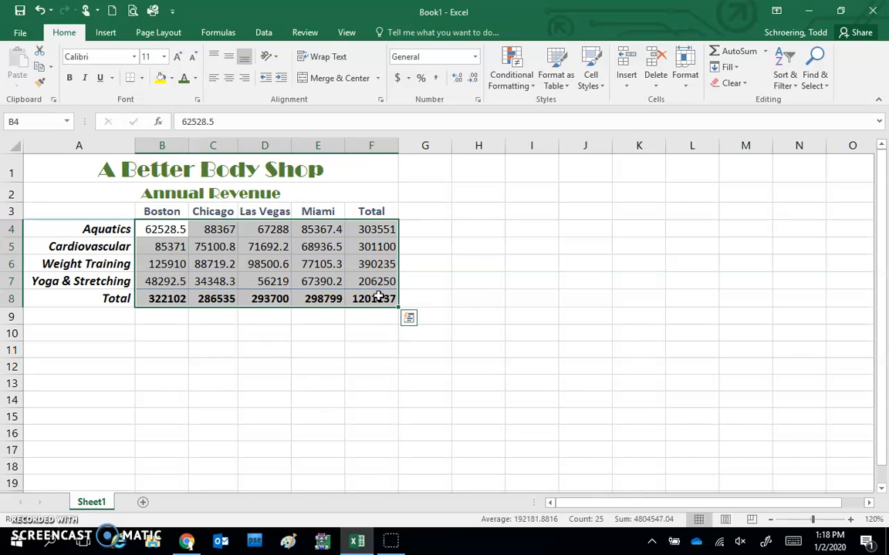
{"action": "left_click", "coordinate": [437, 80]}
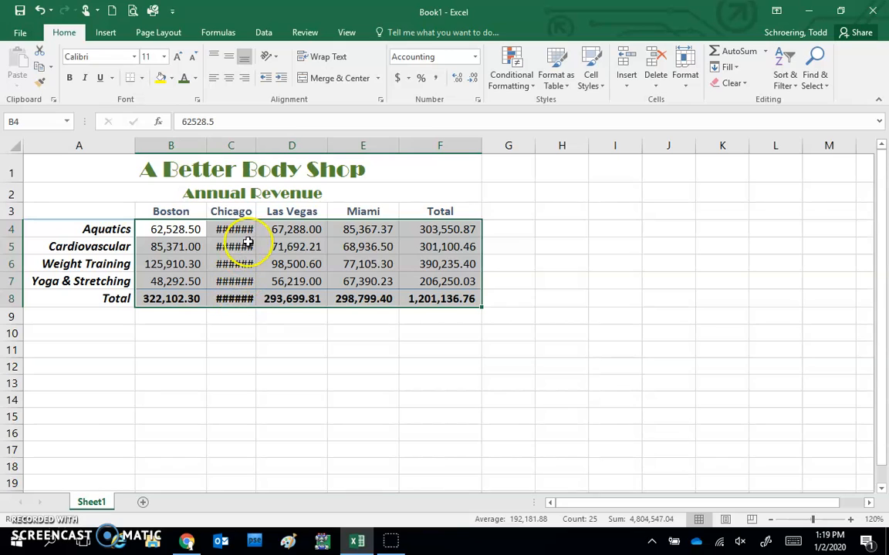
{"action": "double_click", "coordinate": [256, 147]}
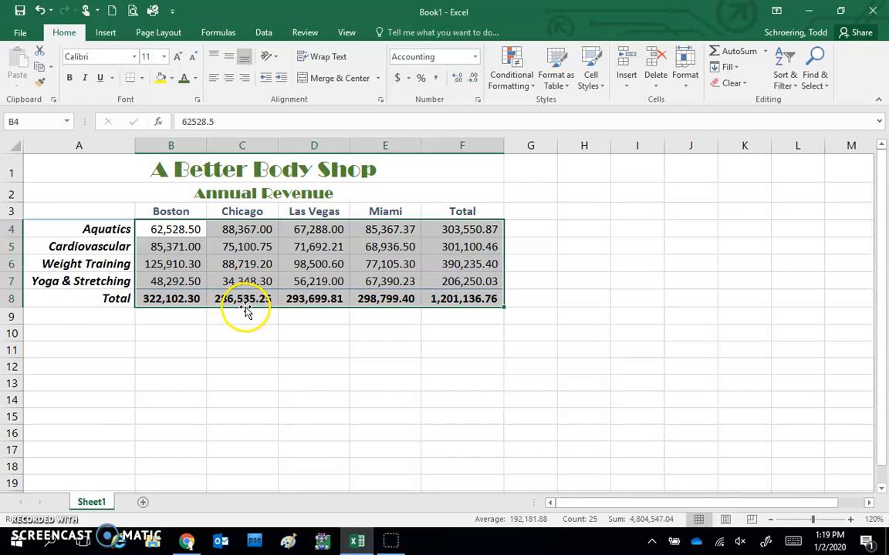
{"action": "left_click", "coordinate": [268, 362]}
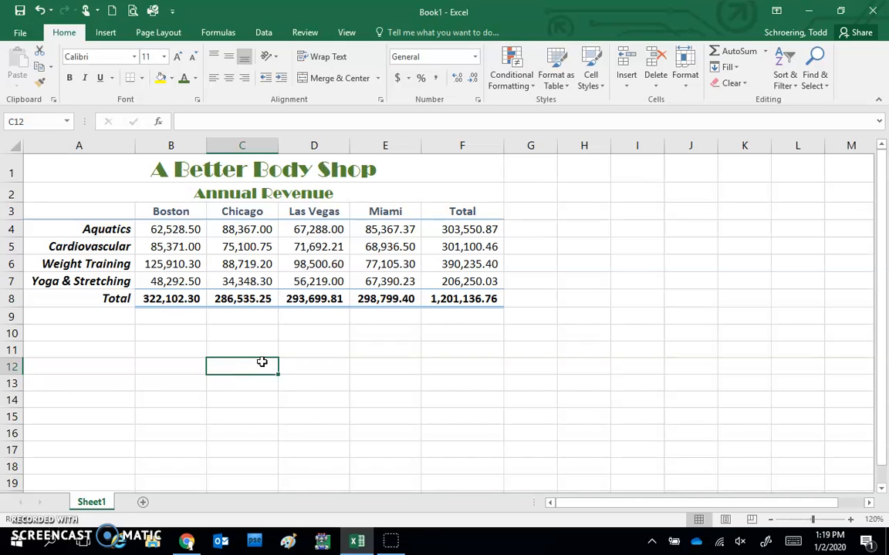
Apply the dollar Accounting Number Format to the Aquatics figures in B4:F4 and the Total figures in B8:F8.
{"action": "left_click", "coordinate": [161, 229]}
{"action": "left_click_drag", "start_coordinate": [160, 229], "coordinate": [436, 229]}
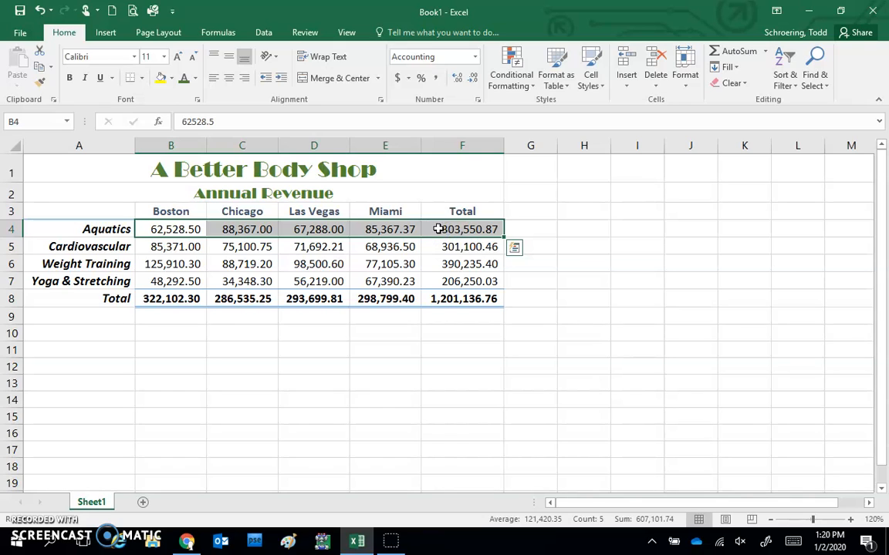
{"action": "left_click_drag", "start_coordinate": [149, 299], "coordinate": [445, 296], "text": "ctrl"}
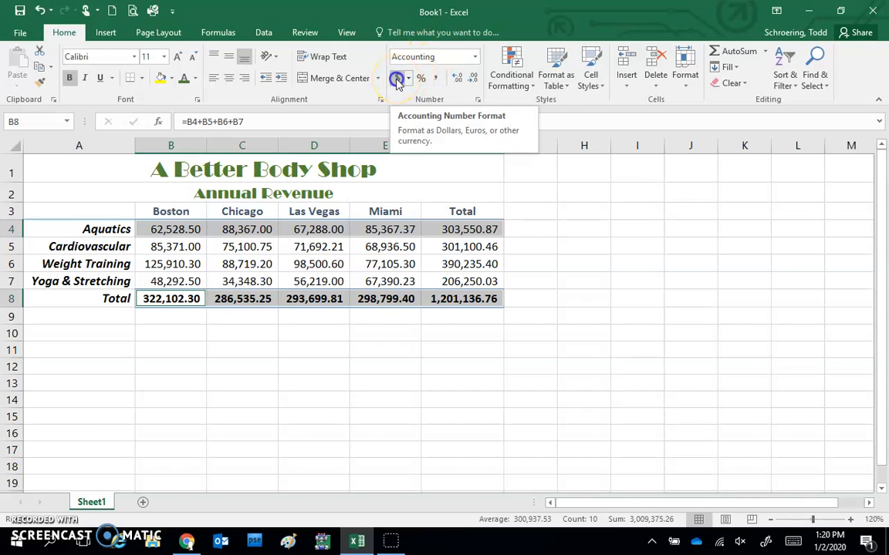
{"action": "left_click", "coordinate": [398, 78]}
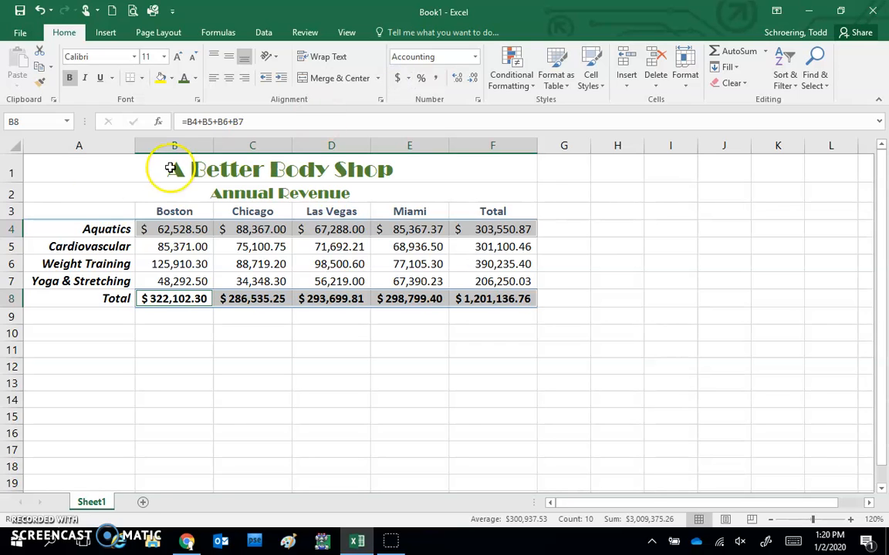
{"action": "left_click", "coordinate": [233, 337]}
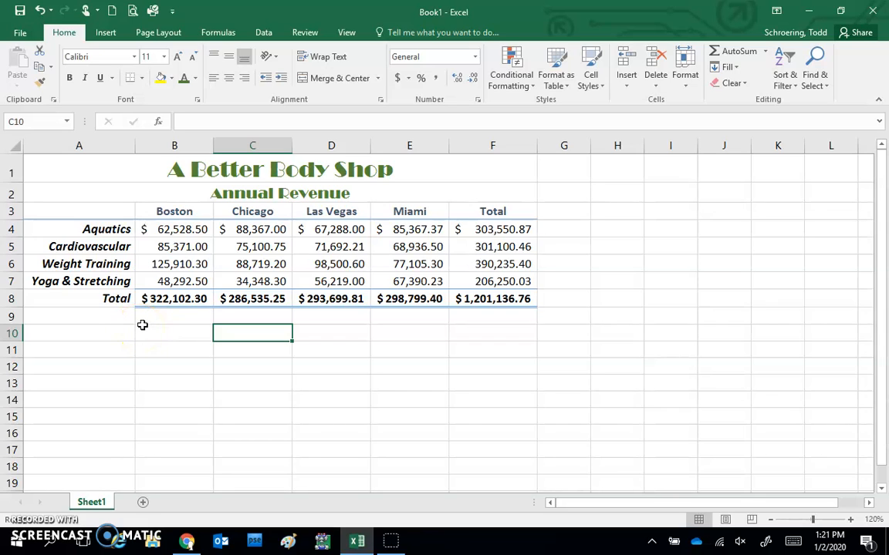
Insert a 3-D Clustered Column chart from the labels and city figures in A3:E7, excluding the totals.
{"action": "left_click", "coordinate": [107, 210]}
{"action": "left_click_drag", "start_coordinate": [109, 209], "coordinate": [404, 281]}
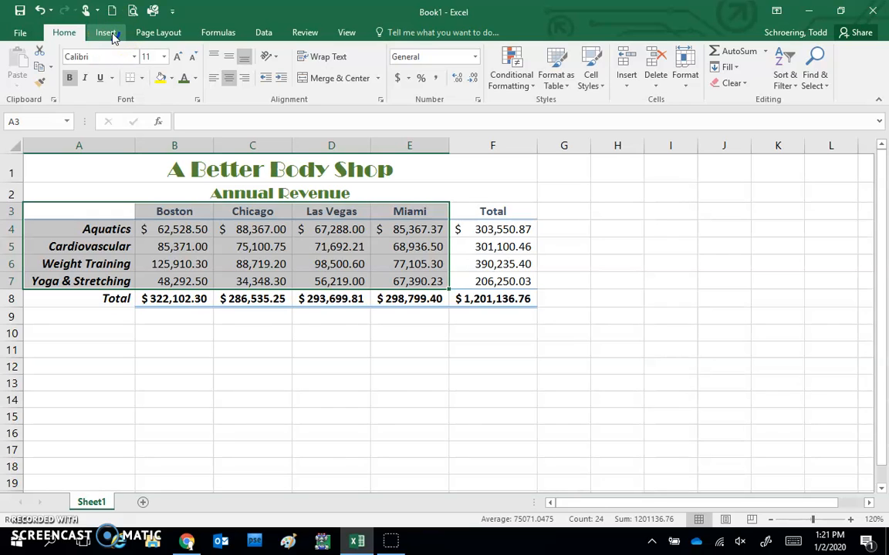
{"action": "left_click", "coordinate": [106, 33]}
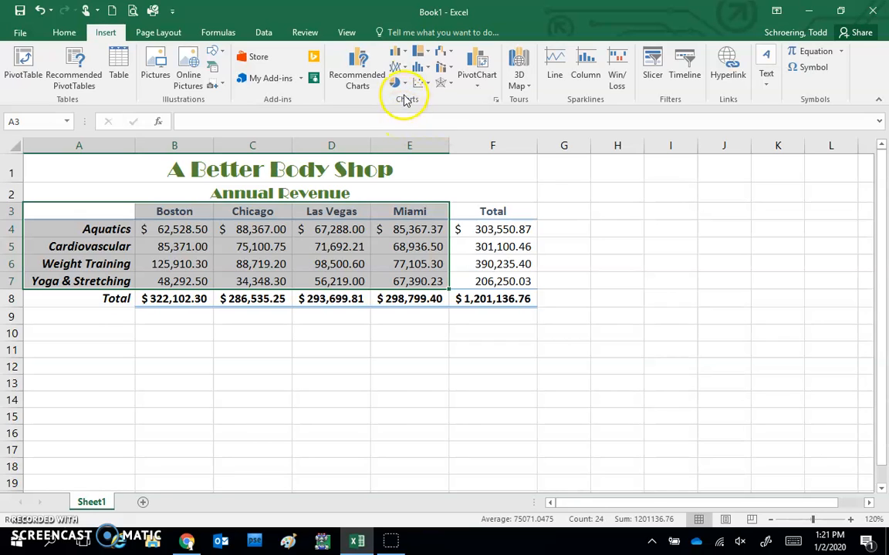
{"action": "left_click", "coordinate": [405, 53]}
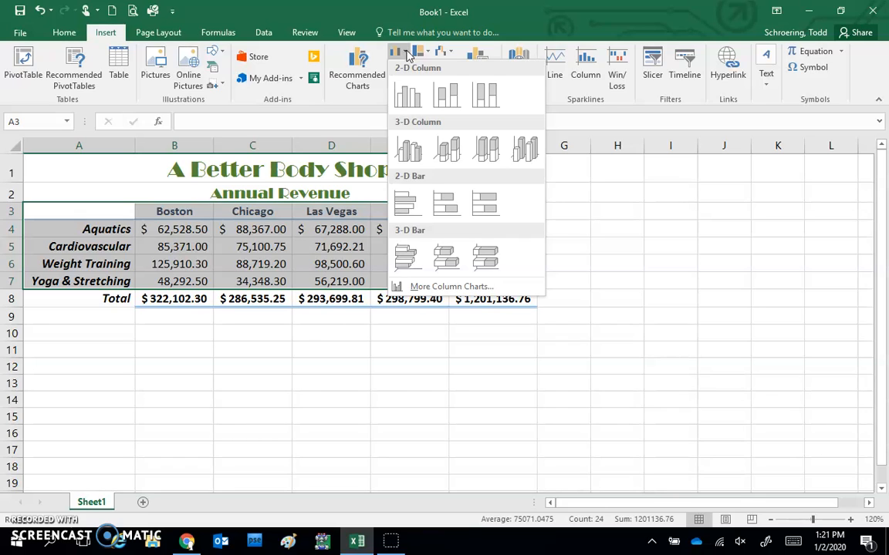
{"action": "left_click", "coordinate": [411, 150]}
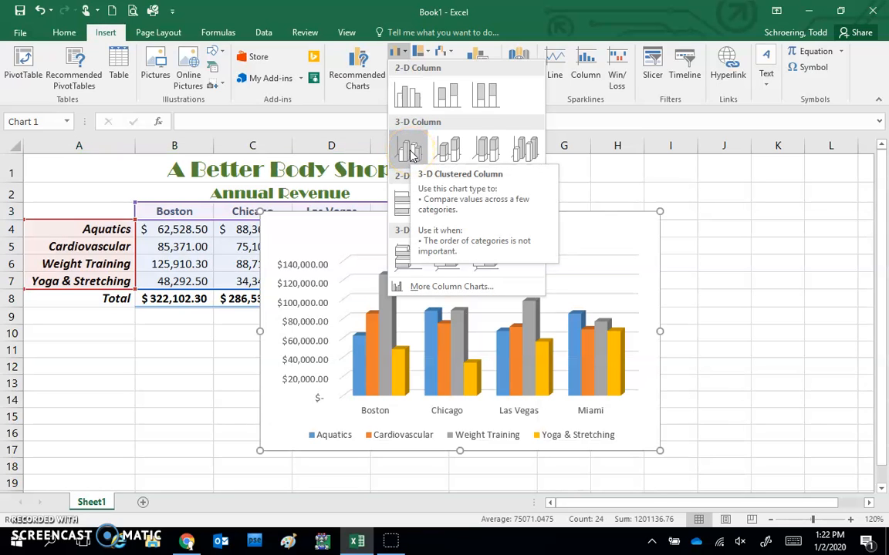
{"action": "left_click", "coordinate": [411, 152]}
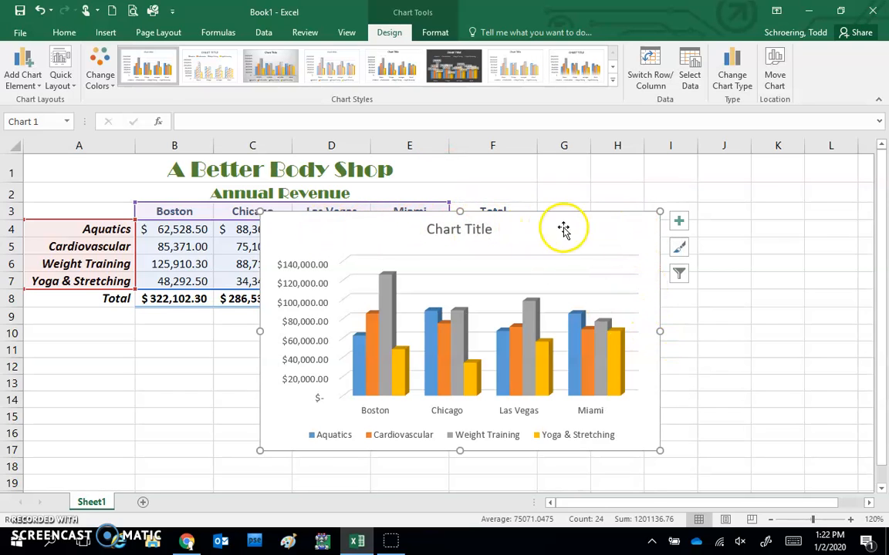
Move the chart directly below the Total row, starting at column A in row 9, and widen it to the end of column F.
{"action": "mouse_move", "coordinate": [629, 226]}
{"action": "left_mouse_down"}
{"action": "mouse_move", "coordinate": [611, 299]}
{"action": "mouse_move", "coordinate": [539, 341]}
{"action": "mouse_move", "coordinate": [508, 336]}
{"action": "mouse_move", "coordinate": [486, 317]}
{"action": "mouse_move", "coordinate": [393, 324]}
{"action": "left_mouse_up"}
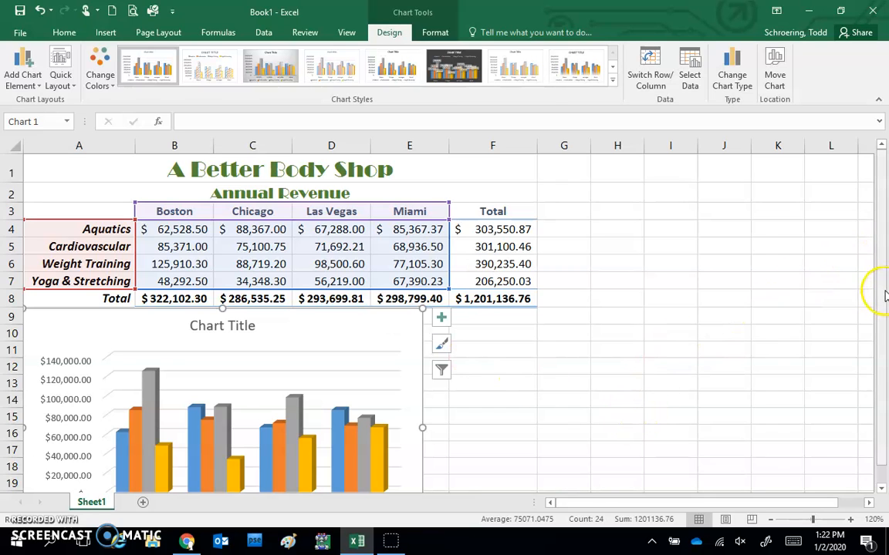
{"action": "left_click_drag", "start_coordinate": [884, 291], "coordinate": [884, 307]}
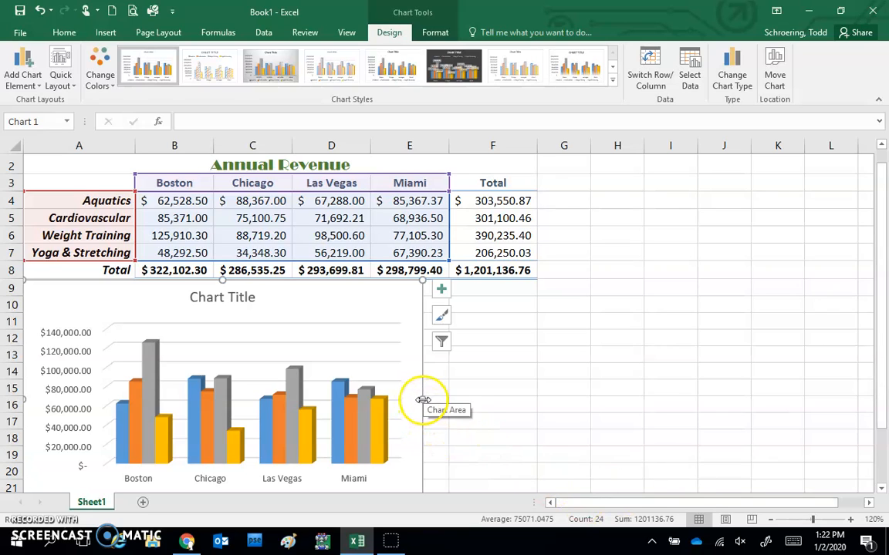
{"action": "left_click_drag", "start_coordinate": [423, 400], "coordinate": [538, 391]}
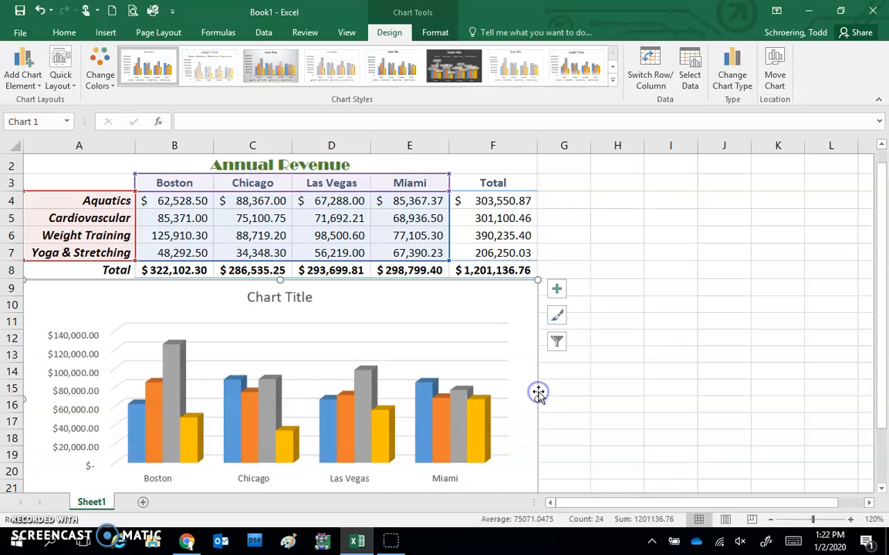
{"action": "left_click_drag", "start_coordinate": [513, 293], "coordinate": [514, 298]}
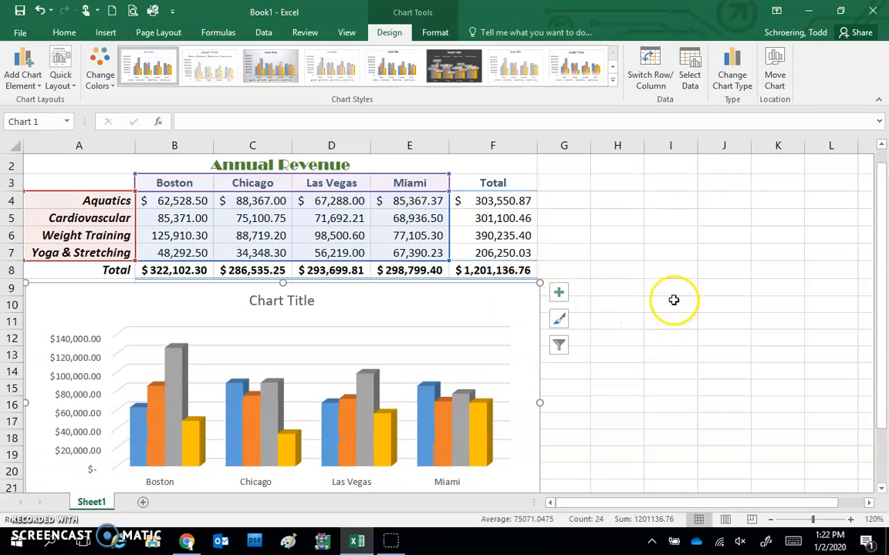
{"action": "left_click_drag", "start_coordinate": [880, 253], "coordinate": [881, 260]}
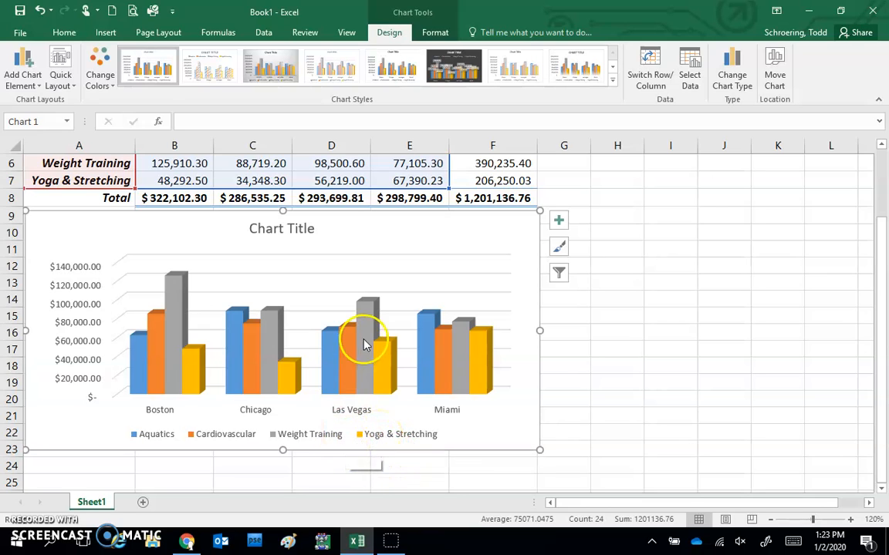
Replace the placeholder chart title with "Annual Revenue".
{"action": "mouse_move", "coordinate": [229, 360]}
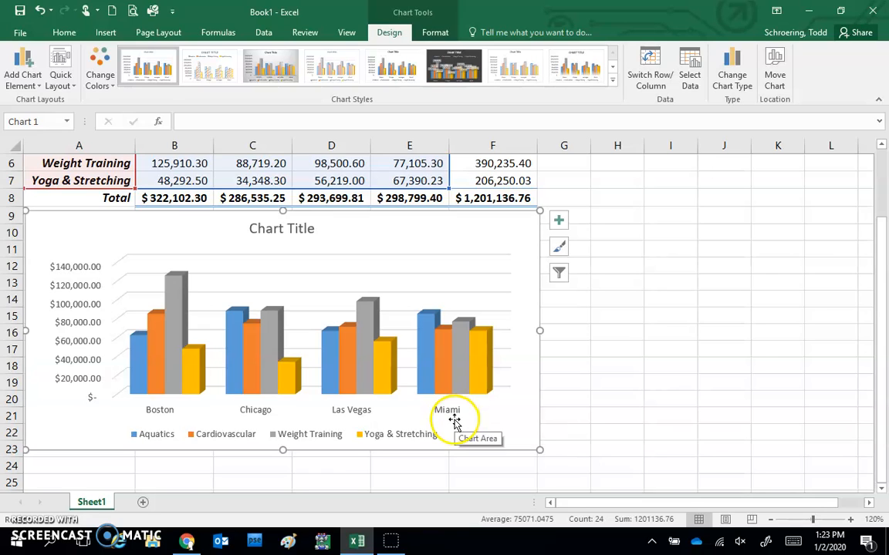
{"action": "left_click", "coordinate": [274, 229]}
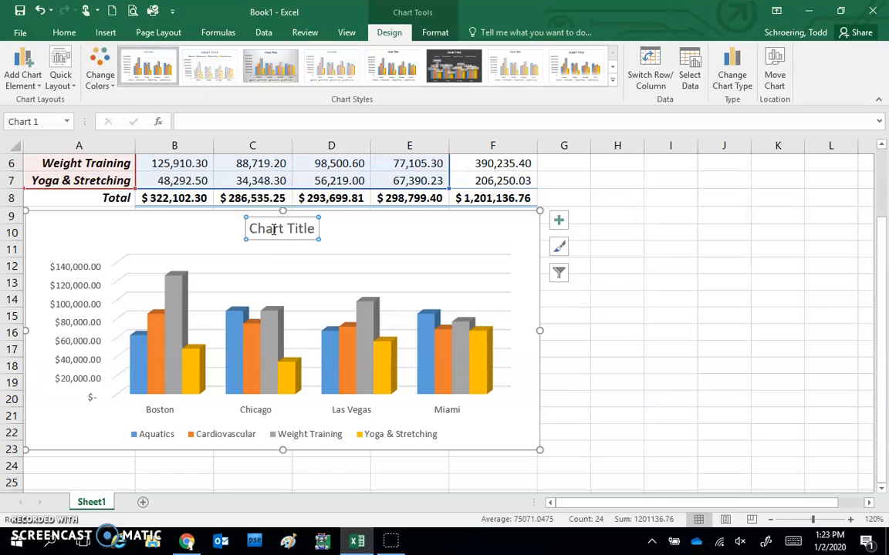
{"action": "left_click", "coordinate": [267, 229]}
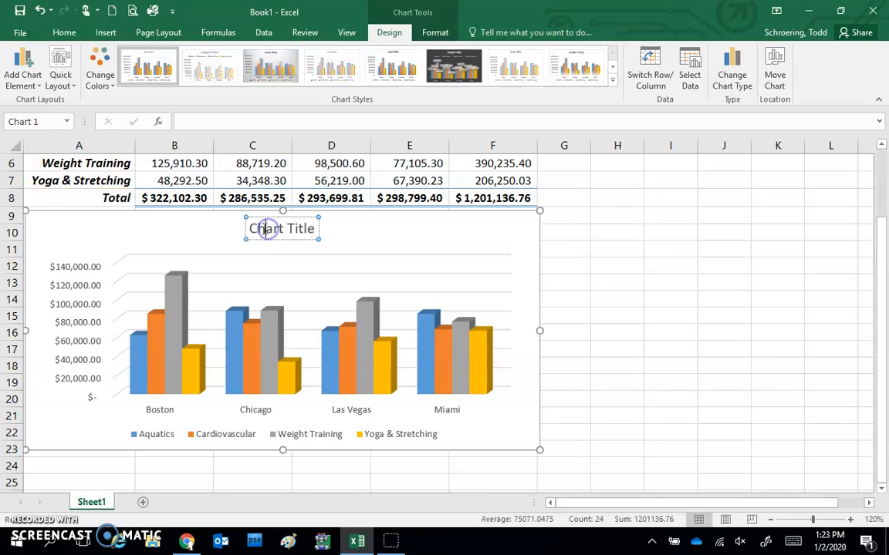
{"action": "left_click_drag", "start_coordinate": [256, 228], "coordinate": [303, 228]}
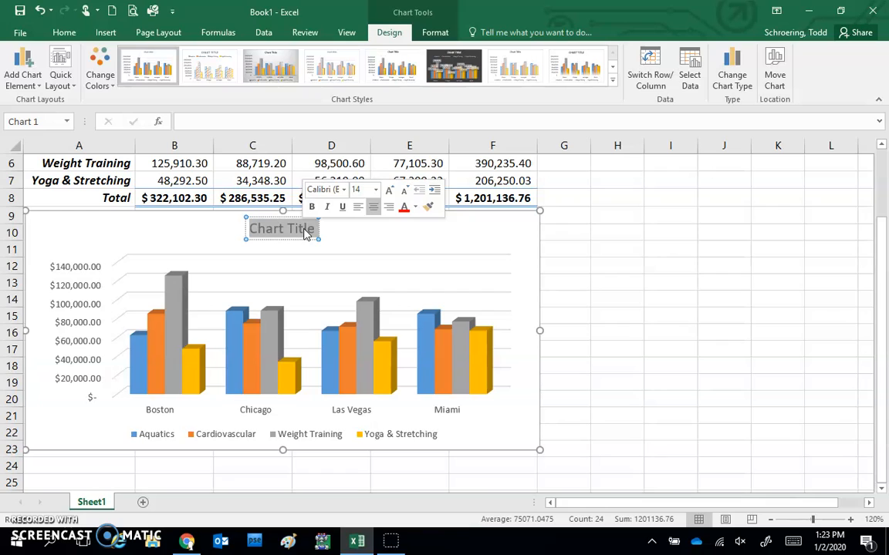
{"action": "type", "text": "Ann"}
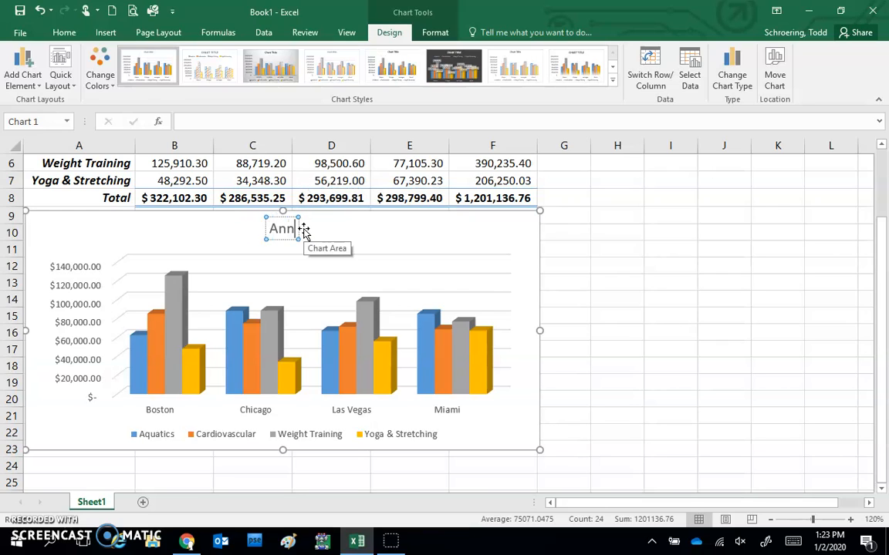
{"action": "type", "text": "ual Revenue"}
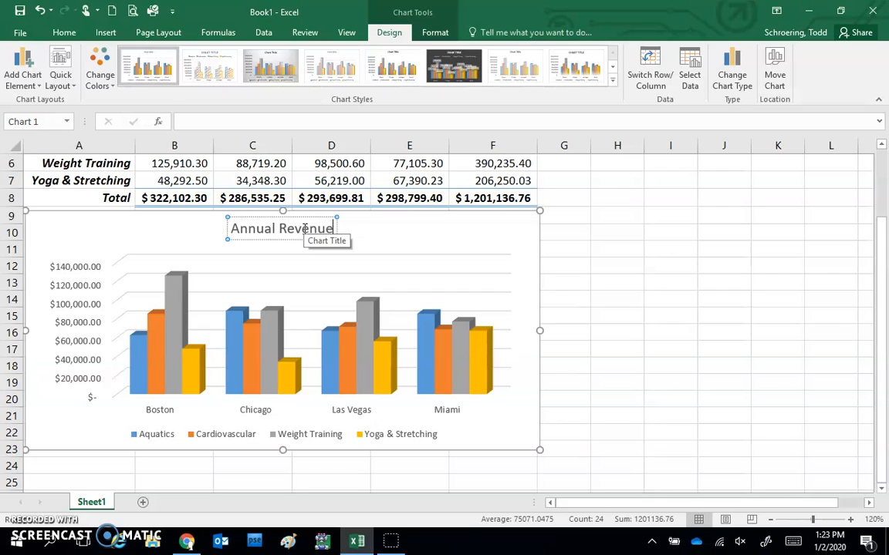
{"action": "left_click", "coordinate": [396, 240]}
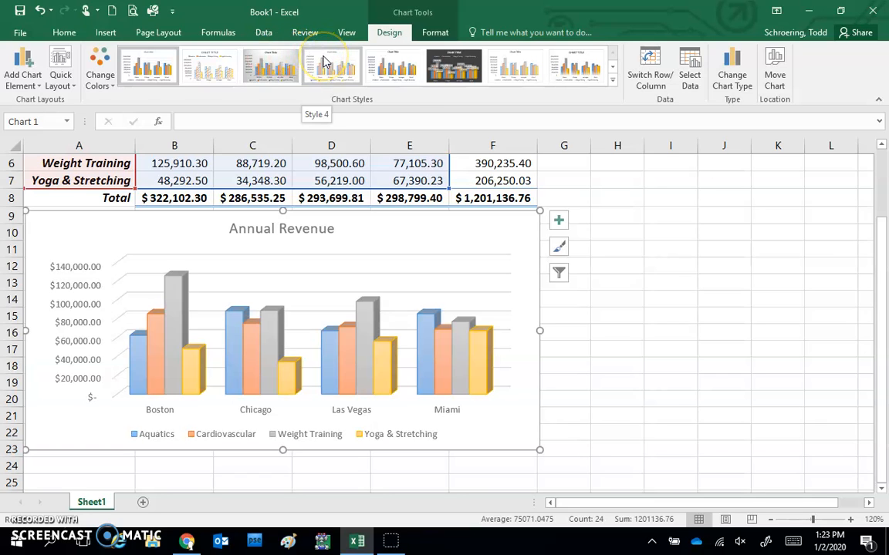
Preview the alternative chart styles and apply Style 8 to the Annual Revenue chart.
{"action": "left_click", "coordinate": [396, 70]}
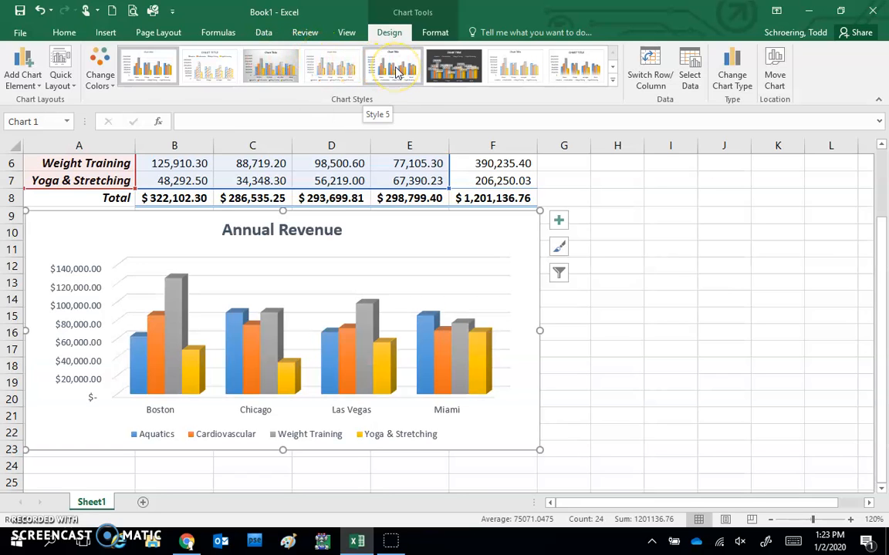
{"action": "left_click", "coordinate": [456, 65]}
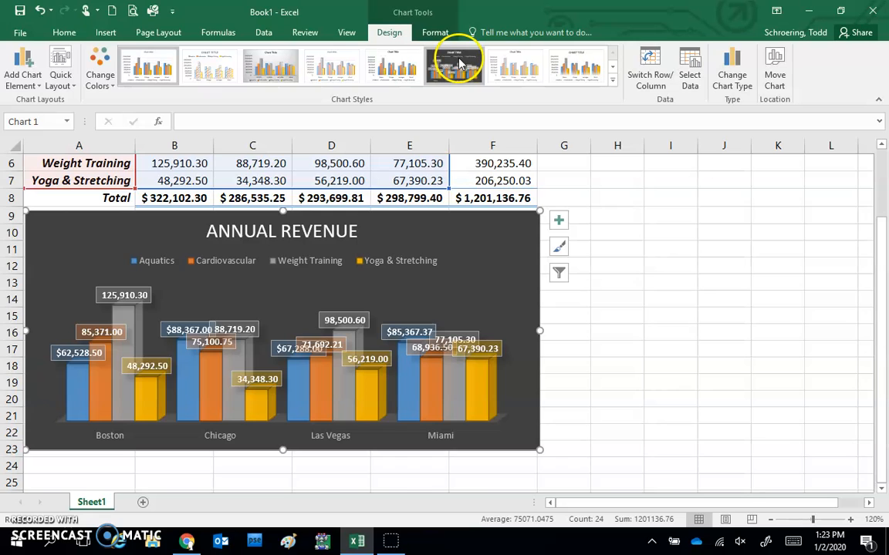
{"action": "left_click", "coordinate": [517, 68]}
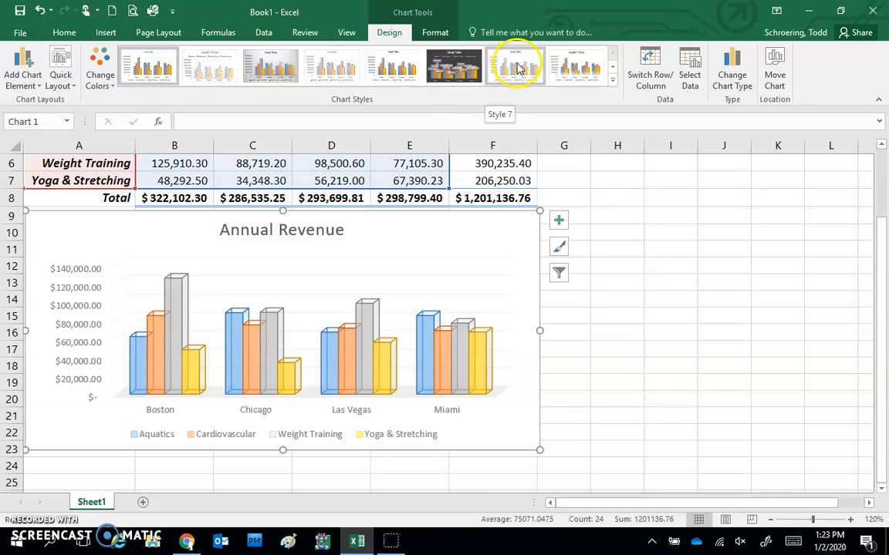
{"action": "left_click", "coordinate": [580, 69]}
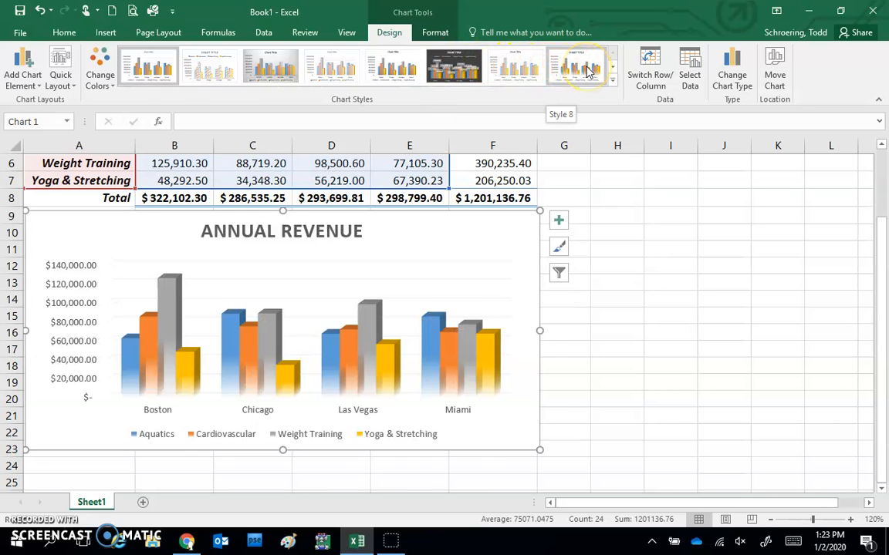
{"action": "left_click", "coordinate": [614, 81]}
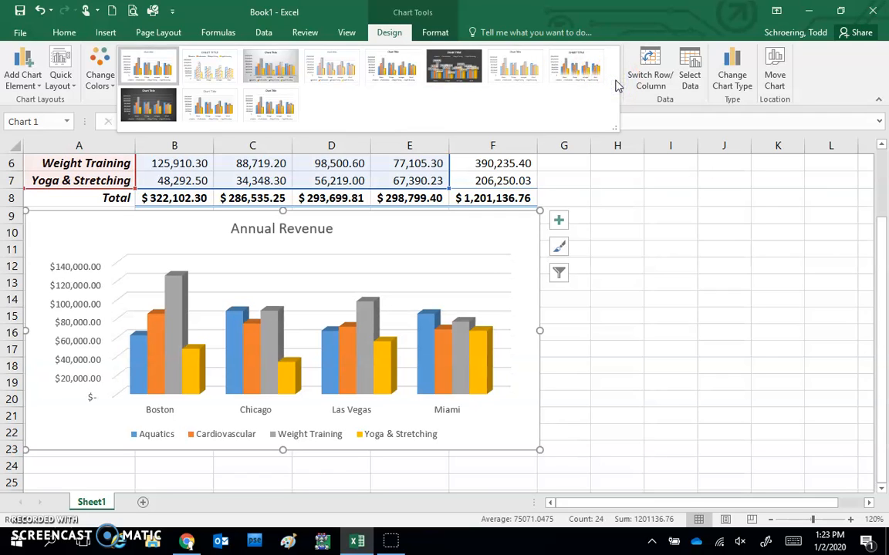
{"action": "left_click", "coordinate": [582, 71]}
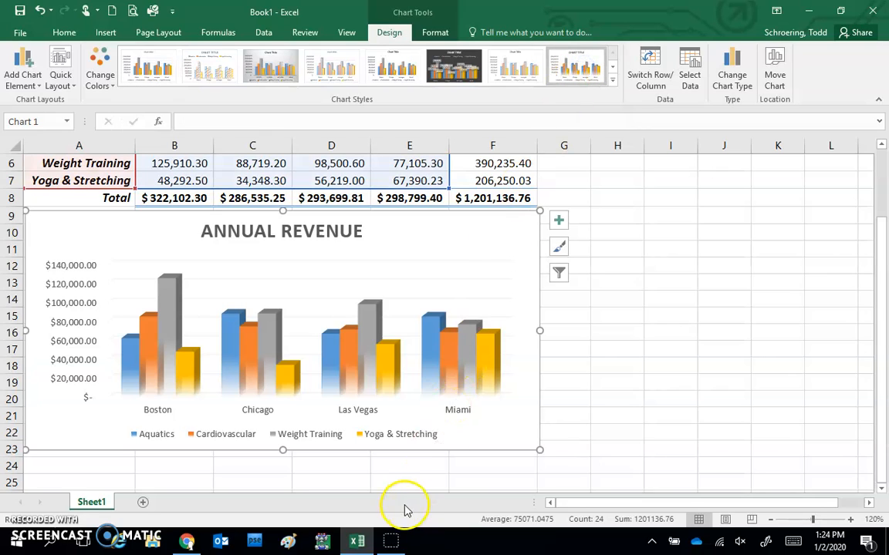
Increase the font size of the chart's city axis labels to 11.
{"action": "left_click", "coordinate": [364, 412]}
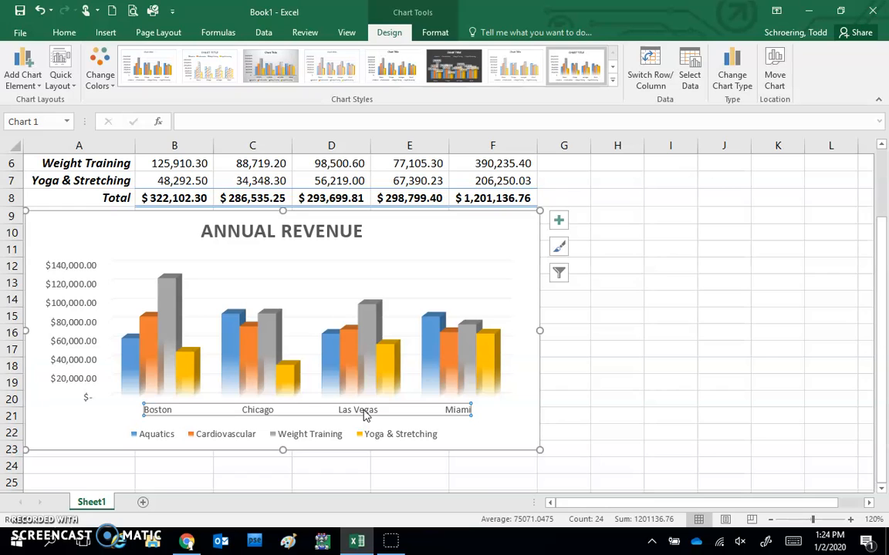
{"action": "left_click", "coordinate": [64, 32]}
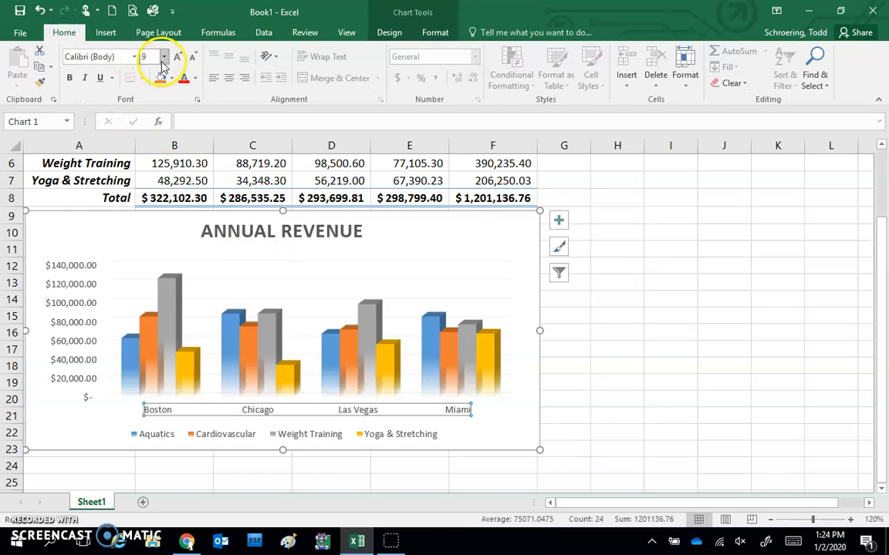
{"action": "left_click", "coordinate": [178, 57]}
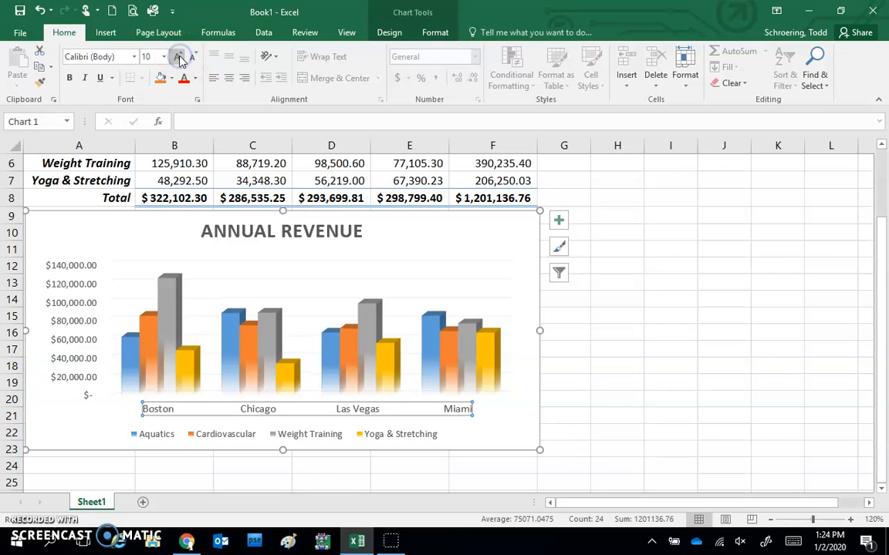
{"action": "left_click", "coordinate": [178, 57]}
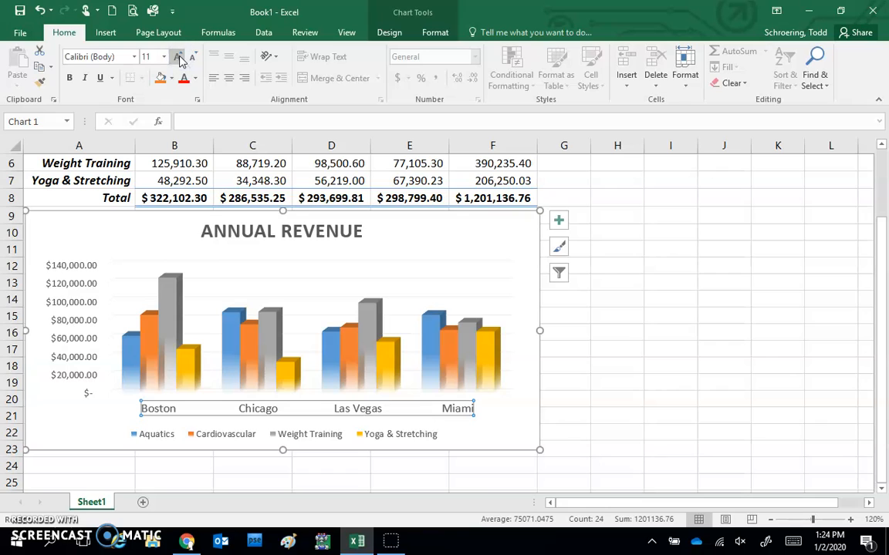
Increase the font size of the chart's dollar value axis labels to 11.
{"action": "left_click", "coordinate": [75, 267]}
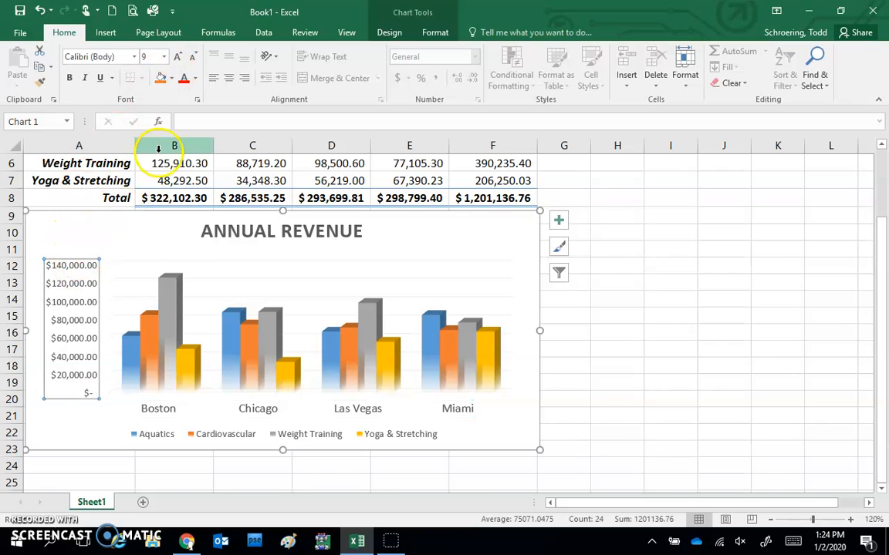
{"action": "left_click", "coordinate": [177, 58]}
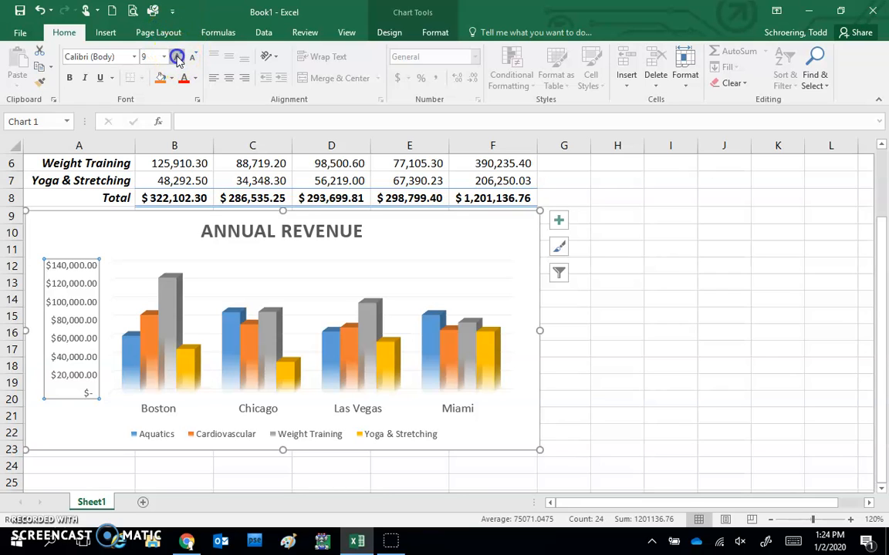
{"action": "left_click", "coordinate": [178, 58]}
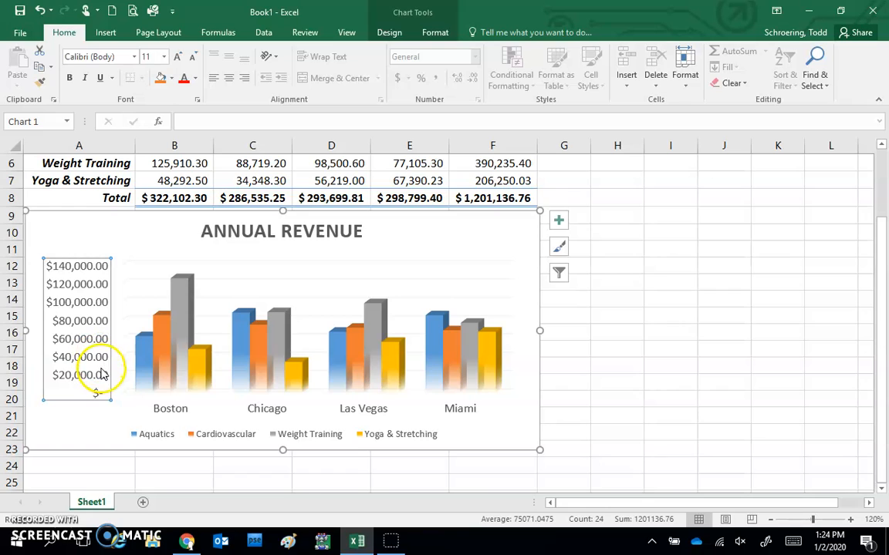
Format the chart's vertical value axis numbers with 0 decimal places, then close the axis formatting and deselect the chart.
{"action": "right_click", "coordinate": [81, 303]}
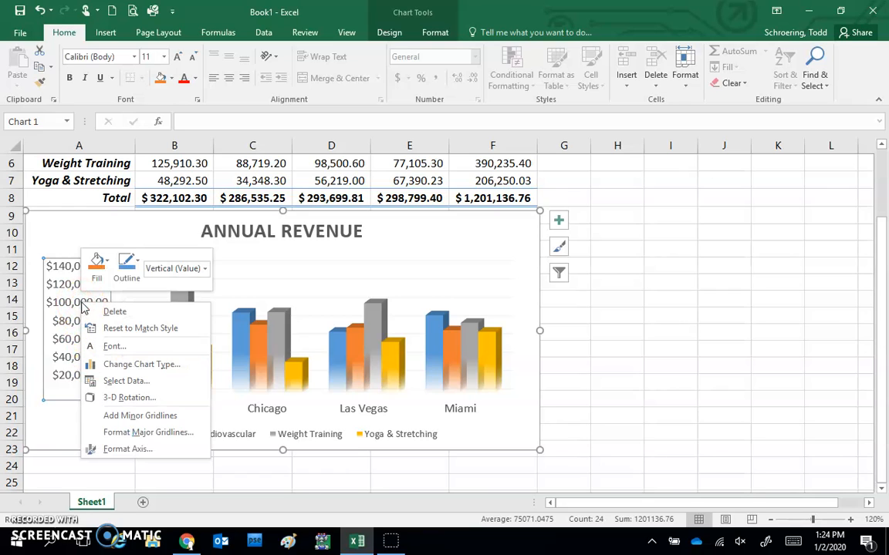
{"action": "left_click", "coordinate": [132, 449]}
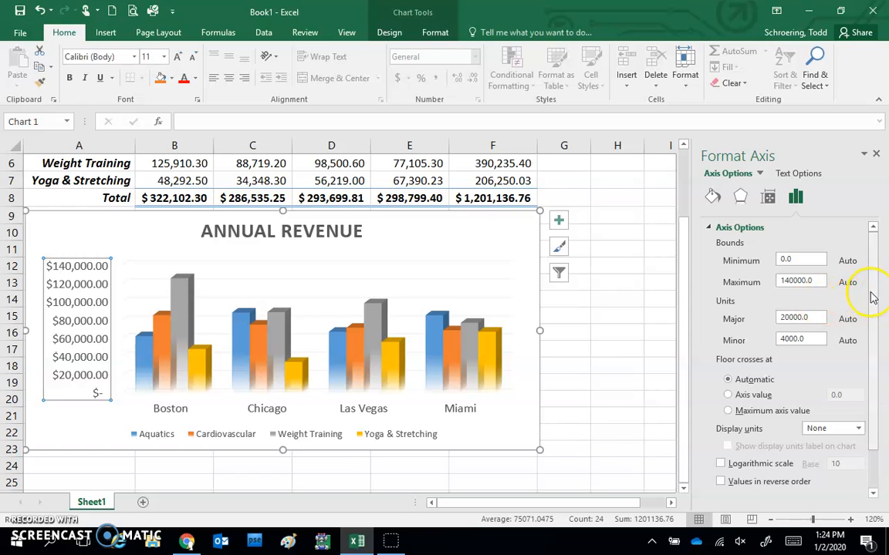
{"action": "scroll", "coordinate": [871, 301], "scroll_direction": "down", "scroll_amount": 2}
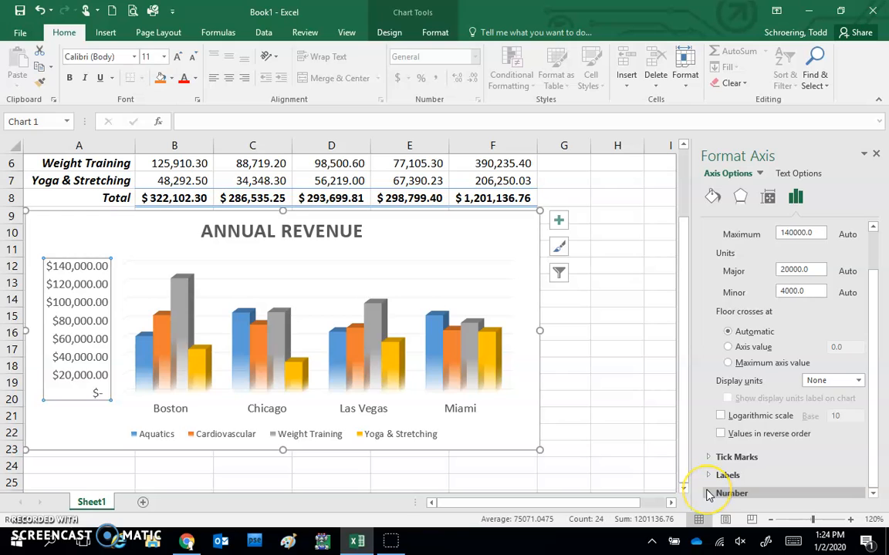
{"action": "left_click", "coordinate": [709, 494]}
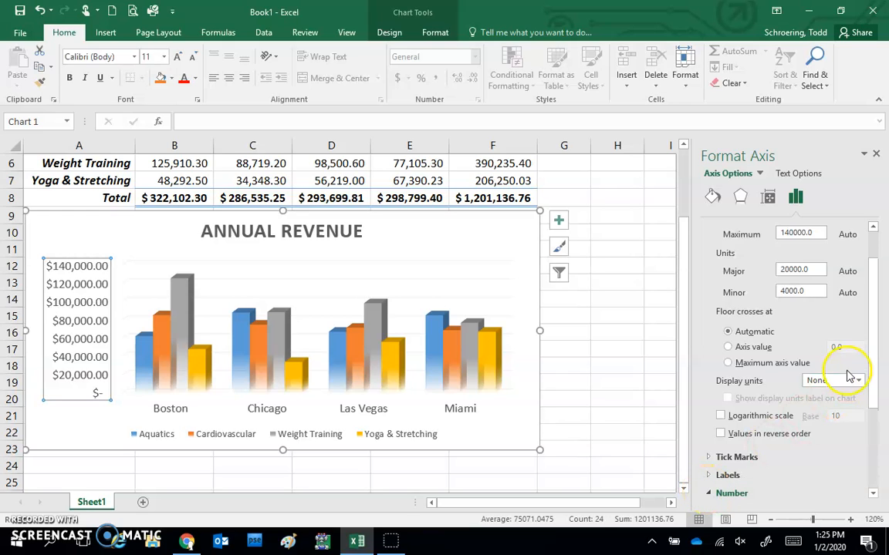
{"action": "left_click_drag", "start_coordinate": [873, 339], "coordinate": [886, 416]}
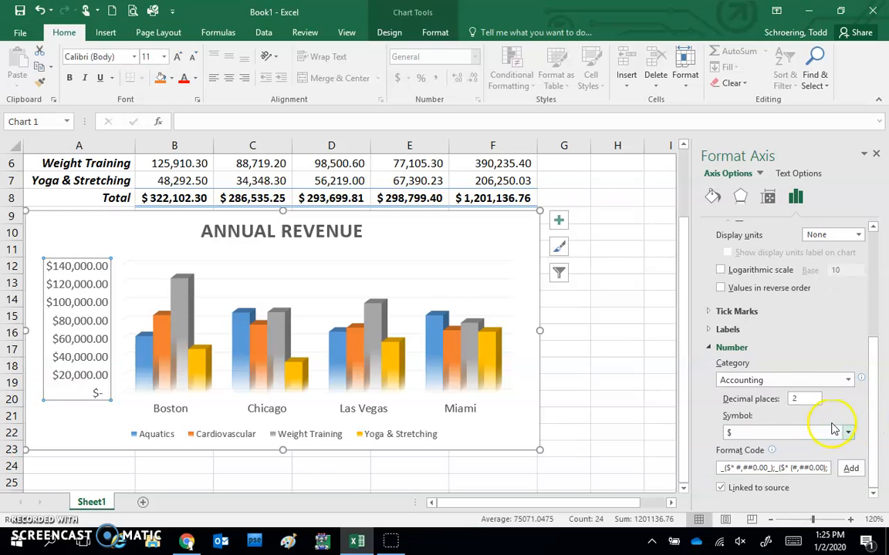
{"action": "double_click", "coordinate": [802, 398]}
{"action": "key", "text": "BackSpace"}
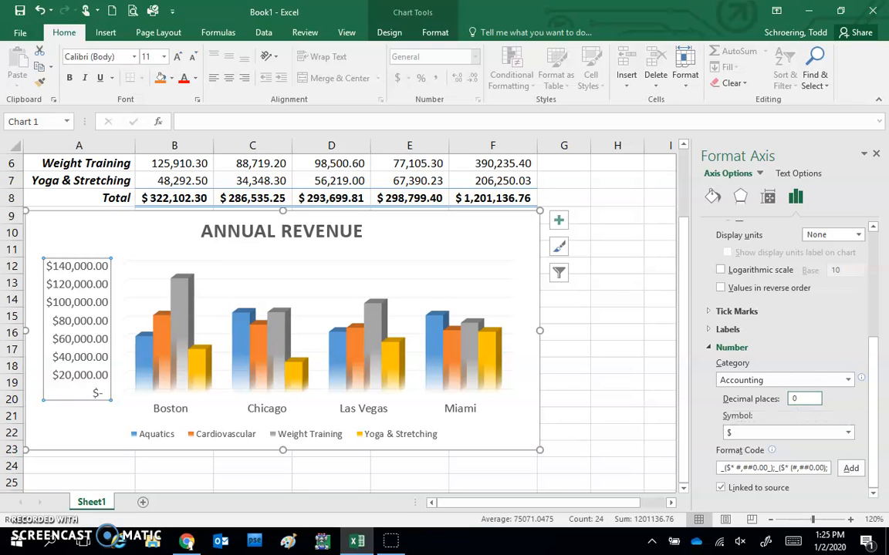
{"action": "key", "text": "Return"}
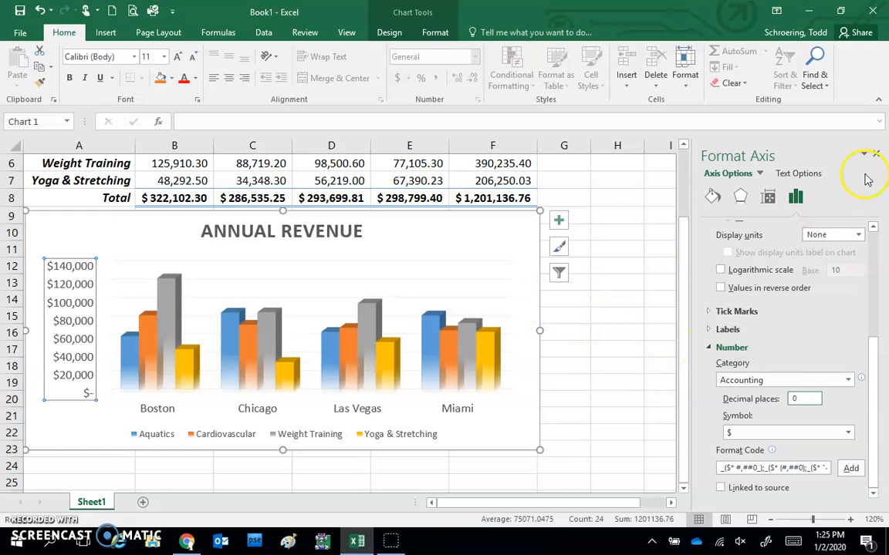
{"action": "left_click", "coordinate": [878, 155]}
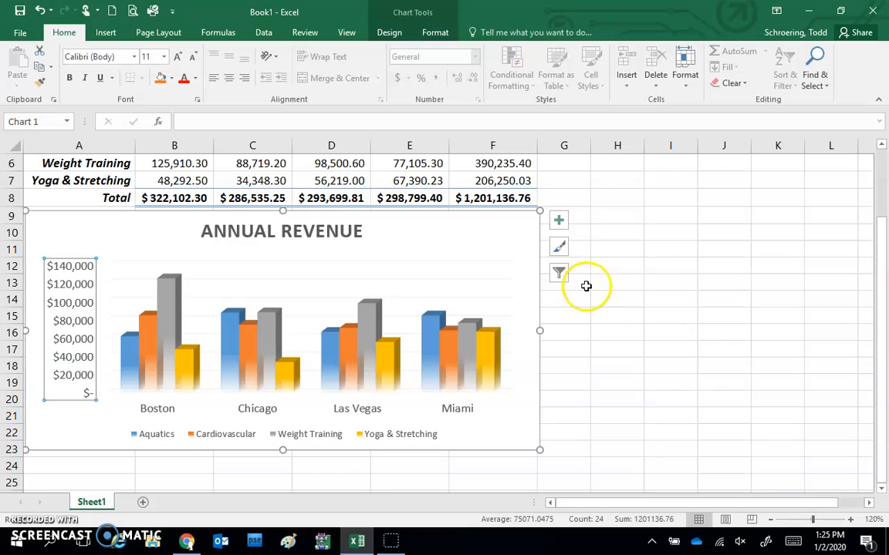
{"action": "left_click", "coordinate": [567, 328]}
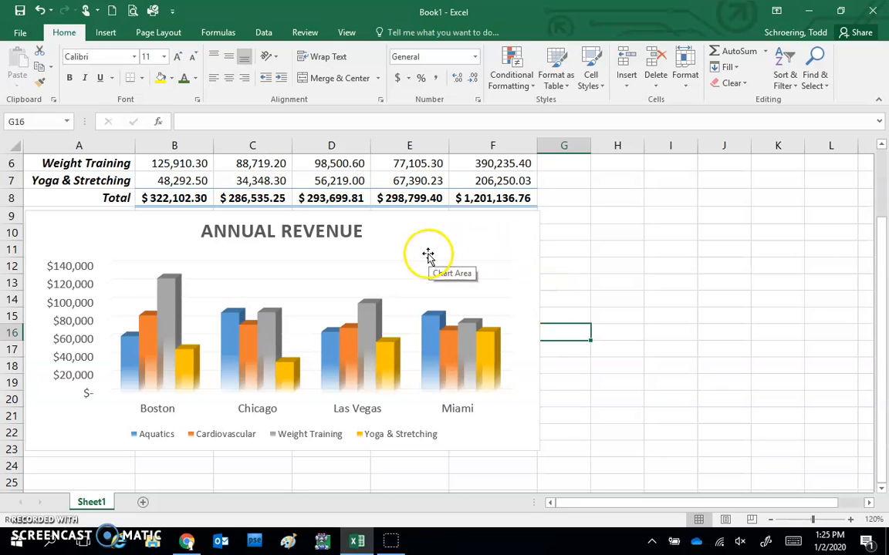
Create a custom page header whose right section has the author's full name with "Better" on the line below.
{"action": "left_click", "coordinate": [146, 36]}
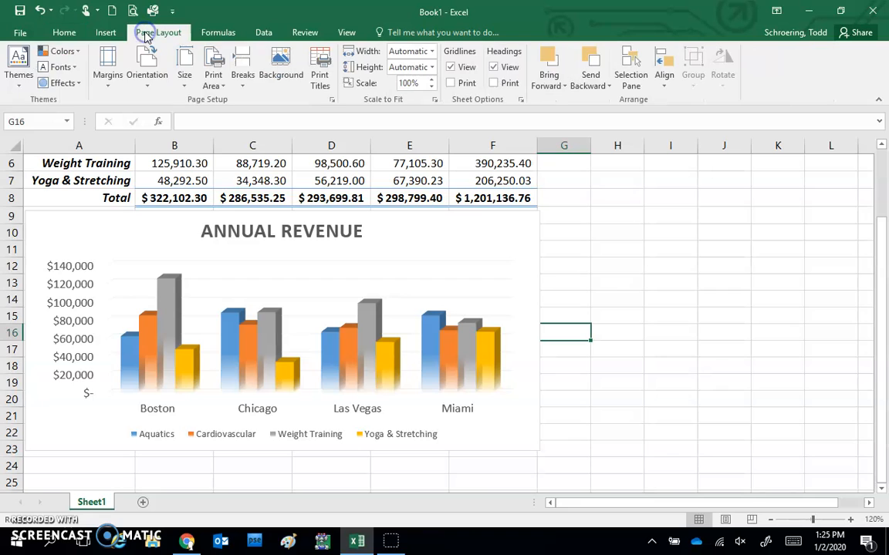
{"action": "left_click", "coordinate": [332, 100]}
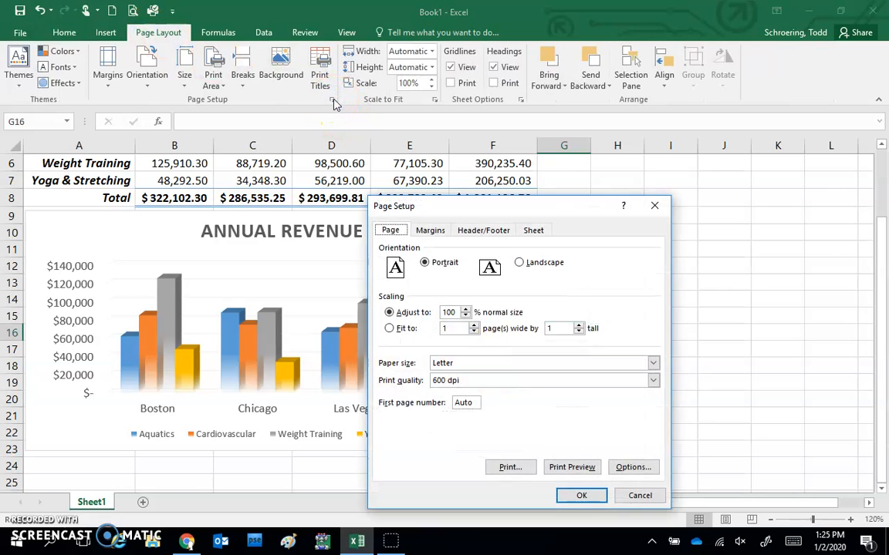
{"action": "left_click", "coordinate": [479, 231]}
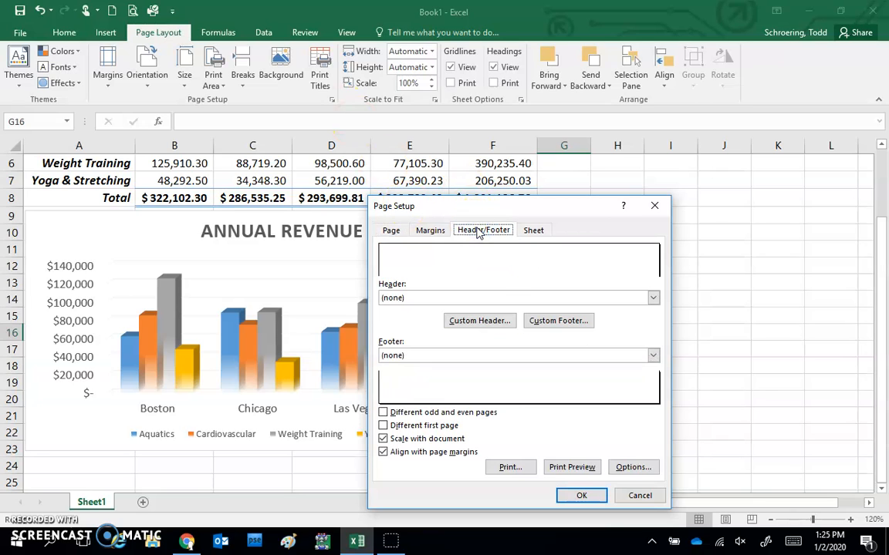
{"action": "left_click", "coordinate": [489, 322]}
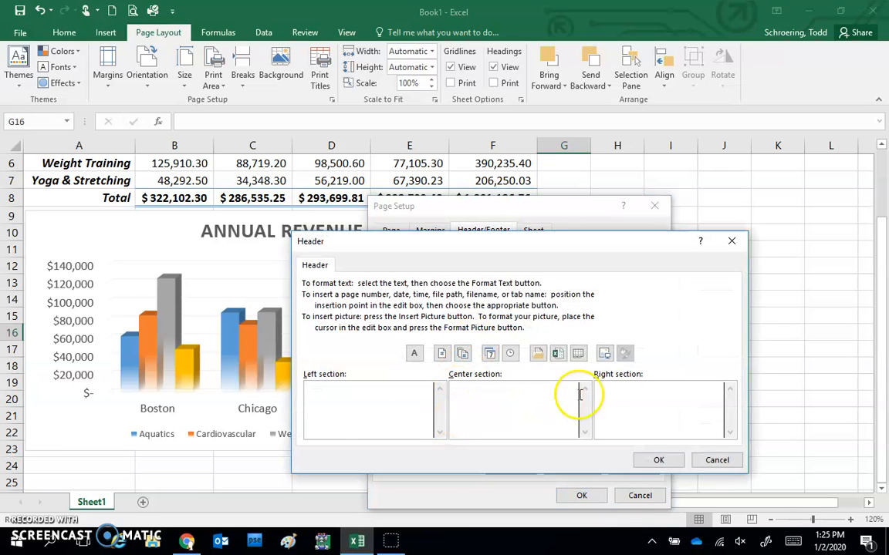
{"action": "left_click", "coordinate": [658, 384]}
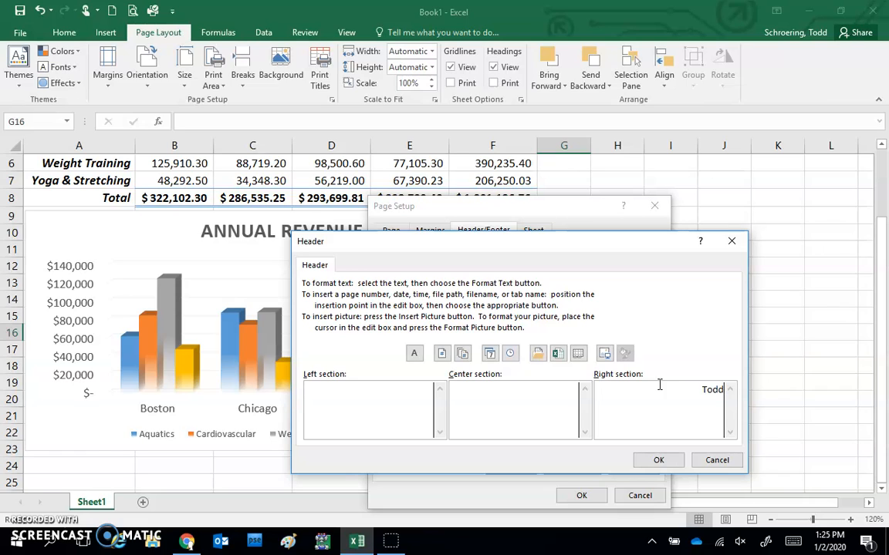
{"action": "type", "text": "Todd Schroering"}
{"action": "type", "text": "Better"}
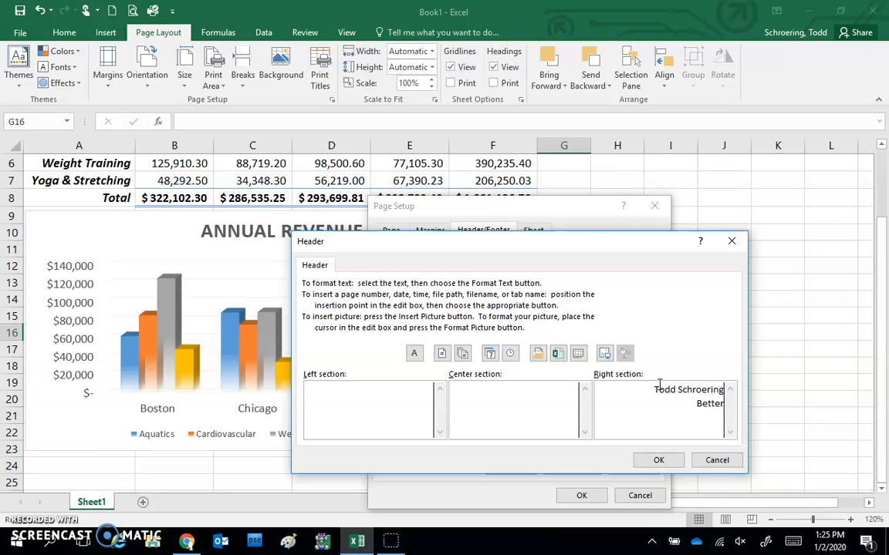